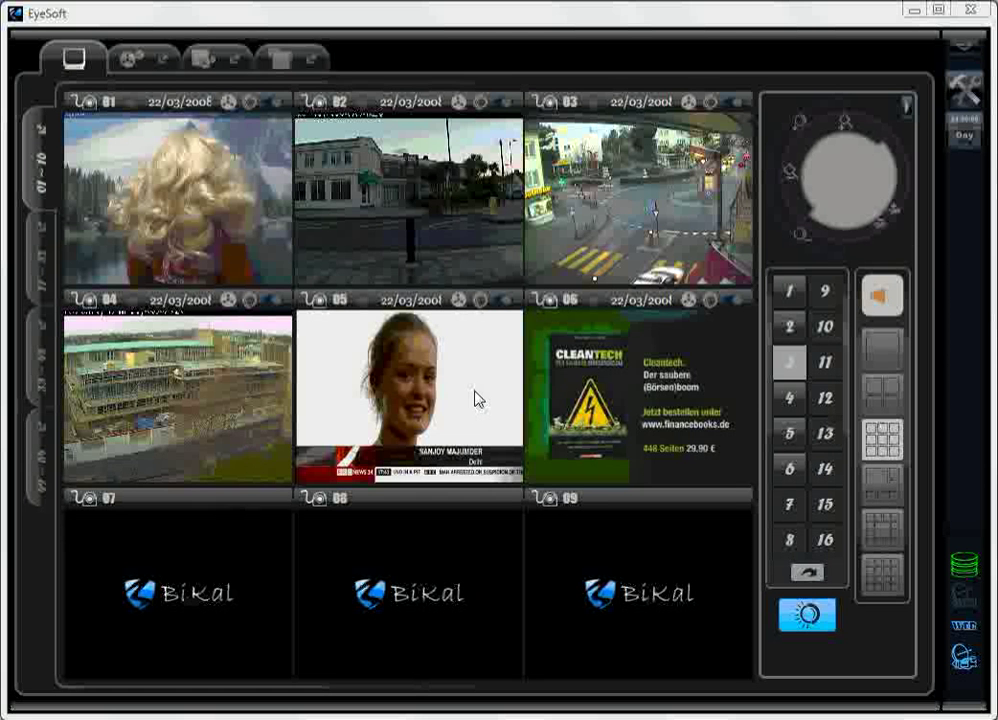
# Switch to the E-Map tab showing the Heathrow airport map and bring up Configuration.
pyautogui.click(287, 66)
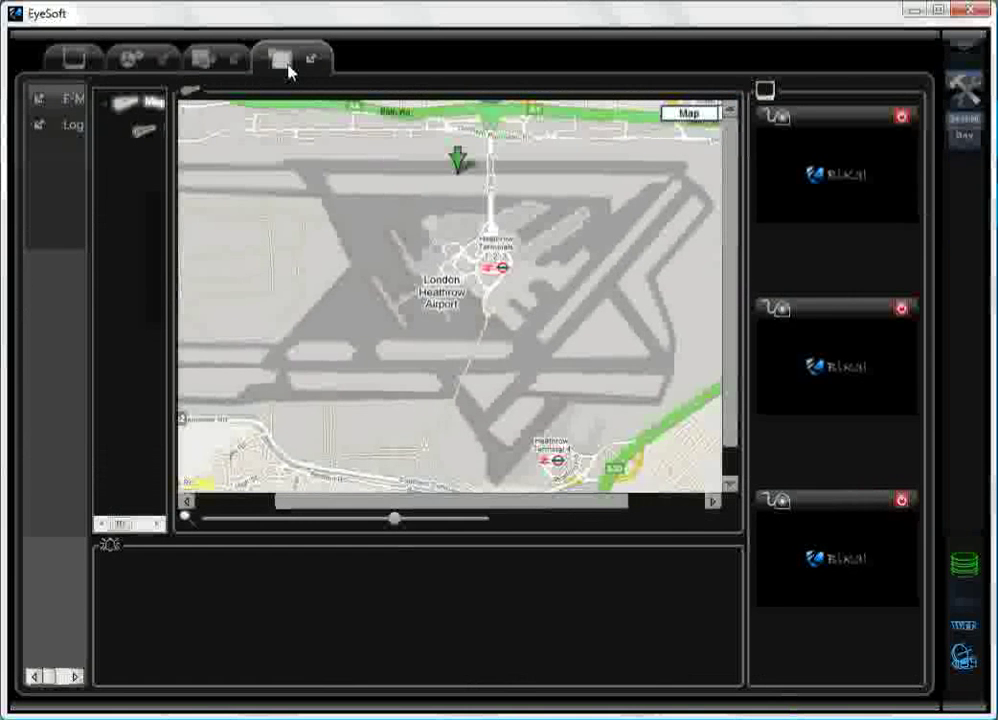
pyautogui.click(962, 92)
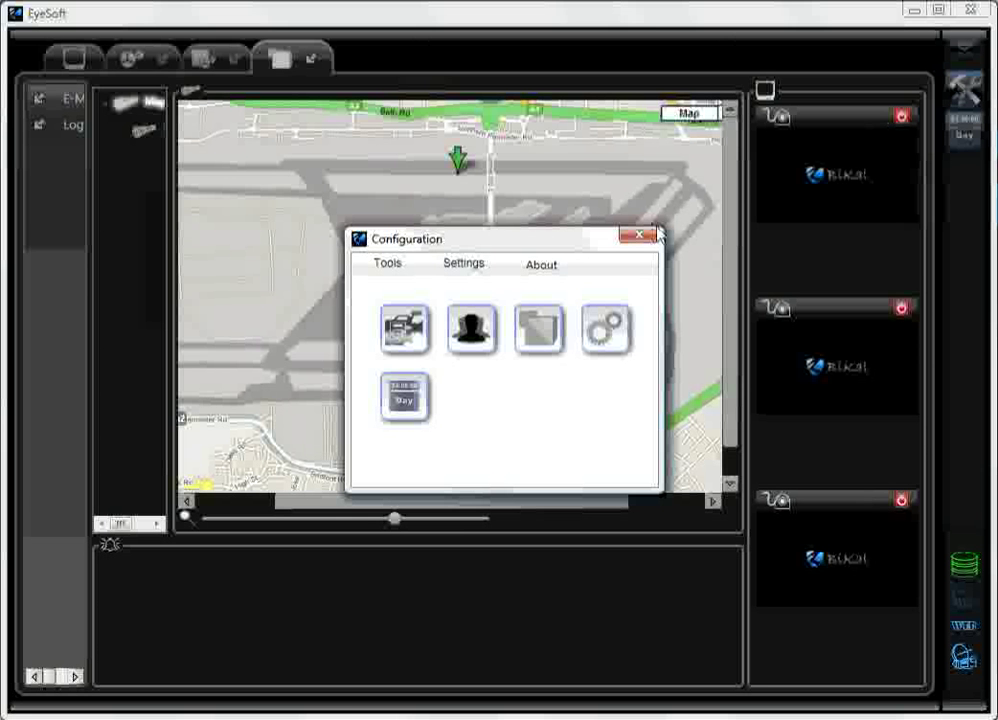
# Go to Application Module Settings and review the addable modules without adding any.
pyautogui.click(528, 344)
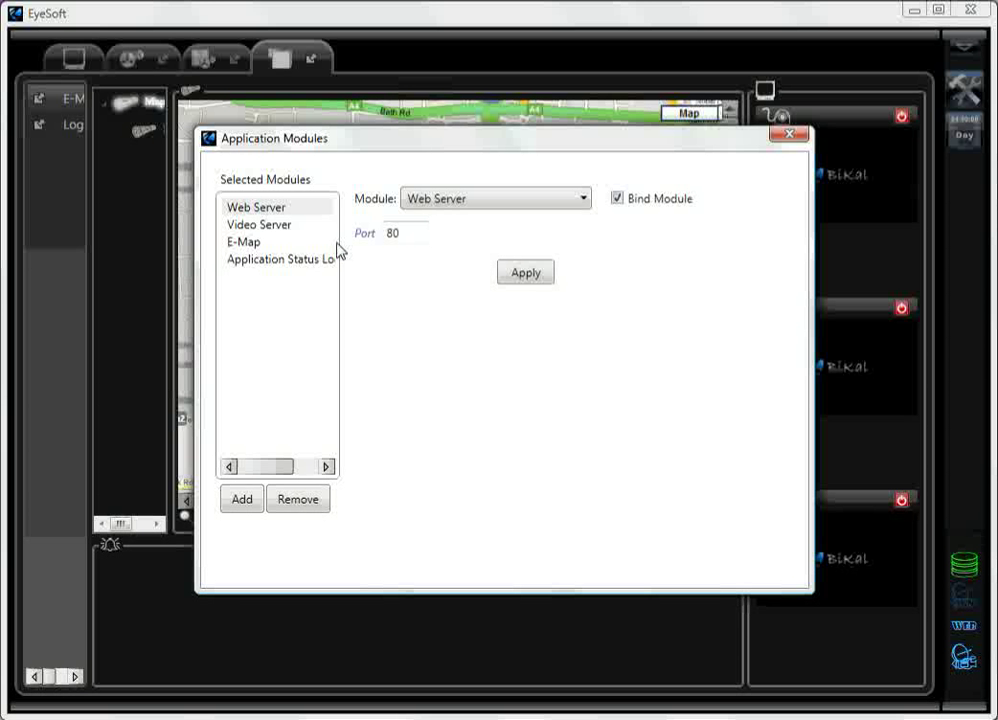
pyautogui.click(241, 500)
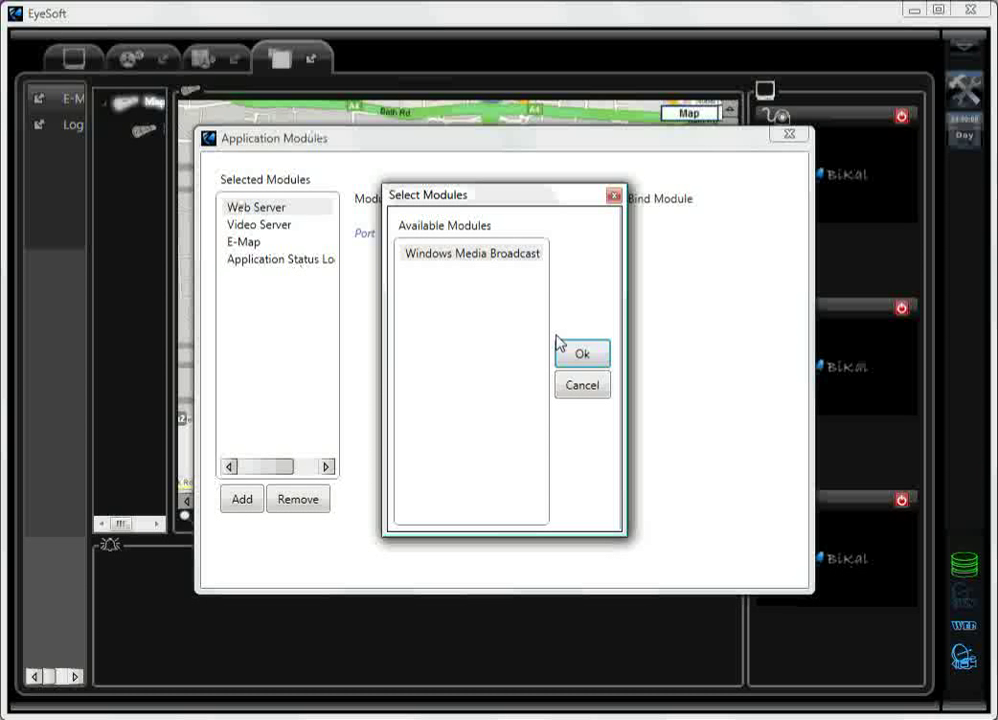
pyautogui.click(570, 389)
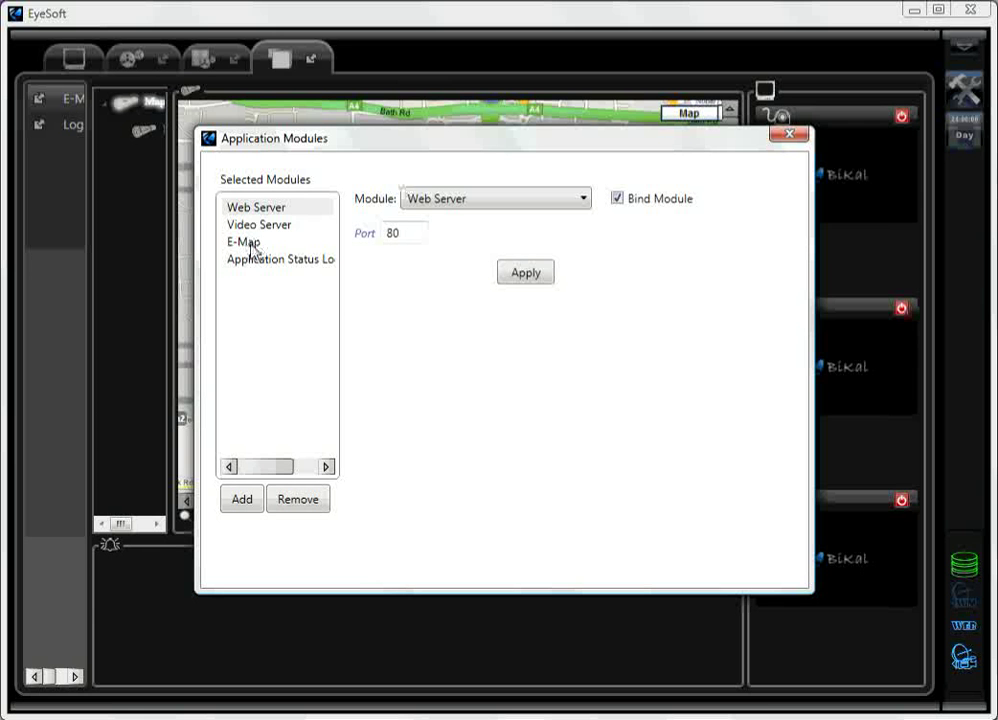
# In the E-Map module settings, create a map named 'building1' under Map Root.
pyautogui.click(250, 243)
pyautogui.moveTo(397, 149); pyautogui.dragTo(281, 50)
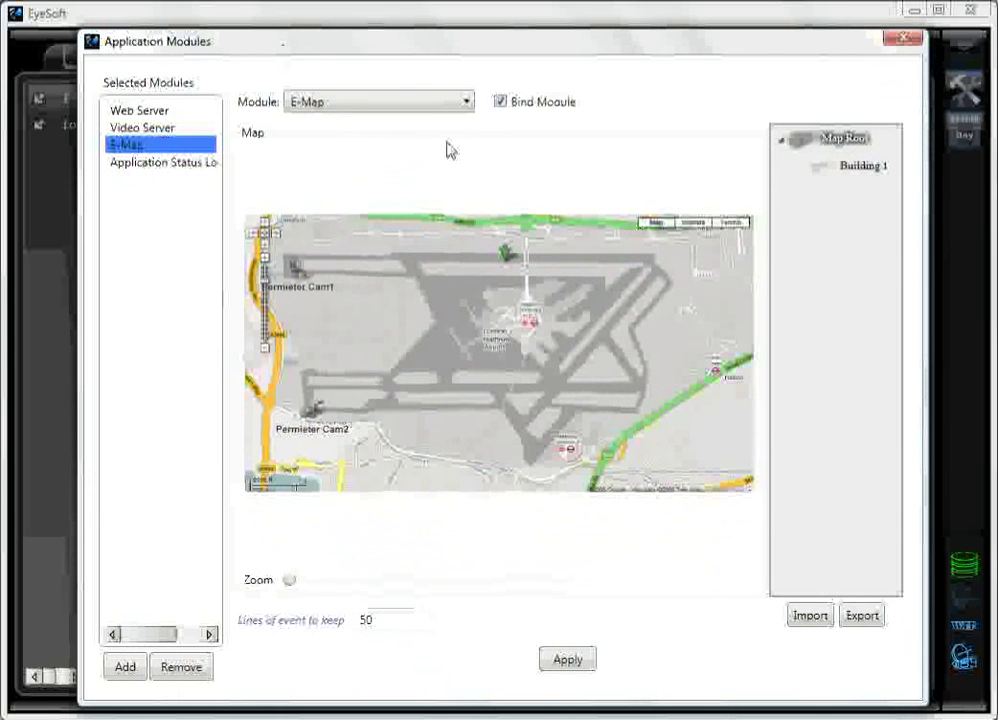
pyautogui.rightClick(840, 143)
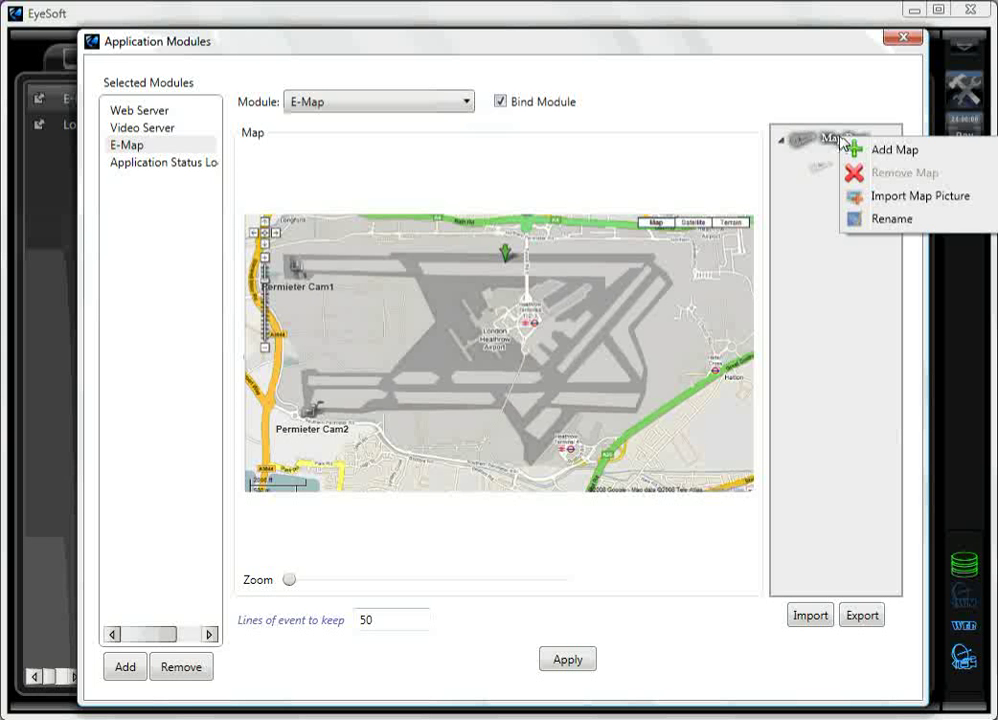
pyautogui.click(882, 151)
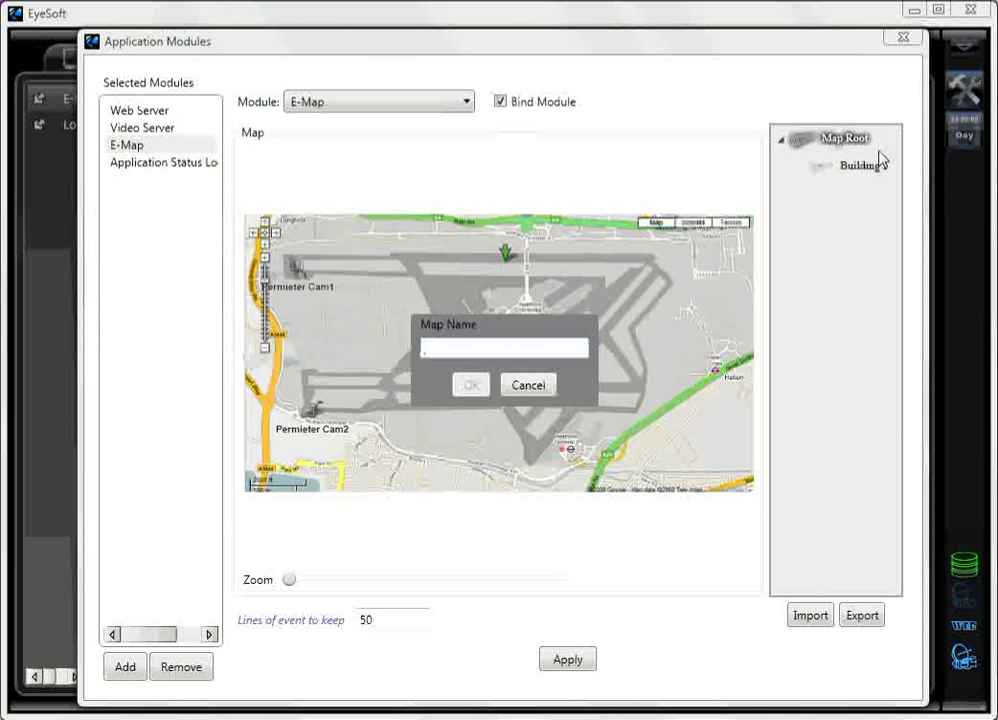
pyautogui.write('building1')
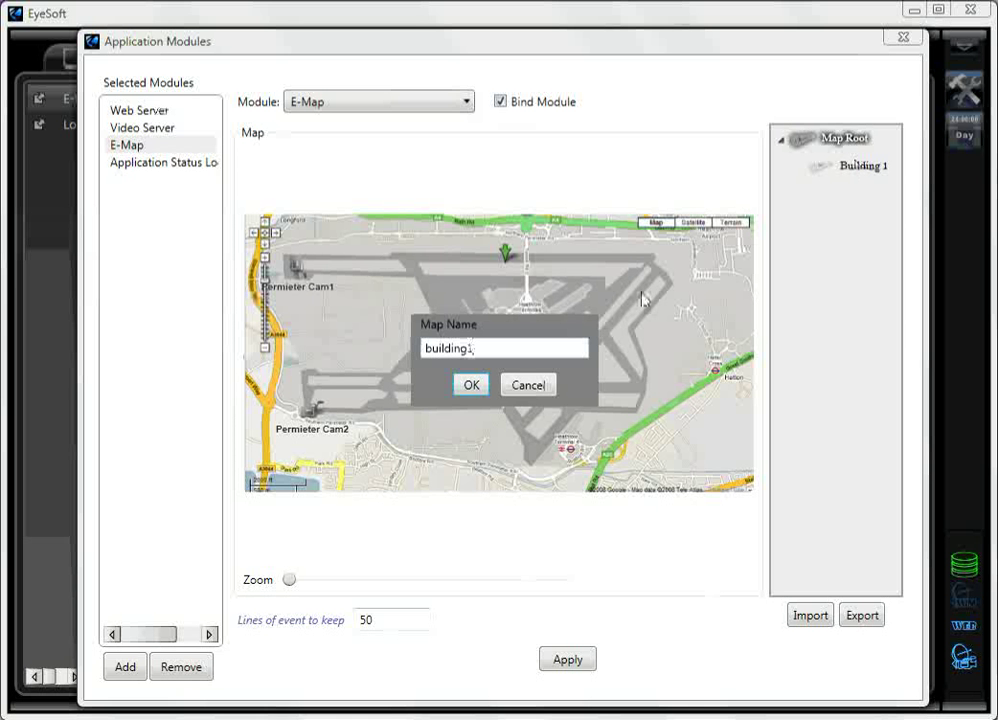
pyautogui.click(472, 385)
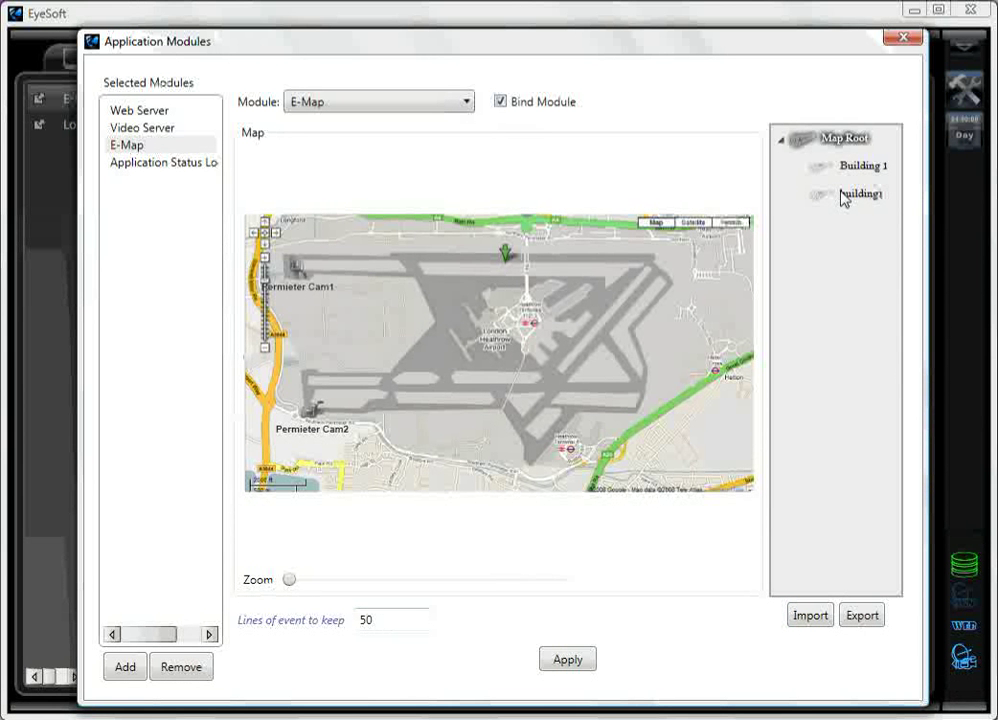
pyautogui.rightClick(842, 197)
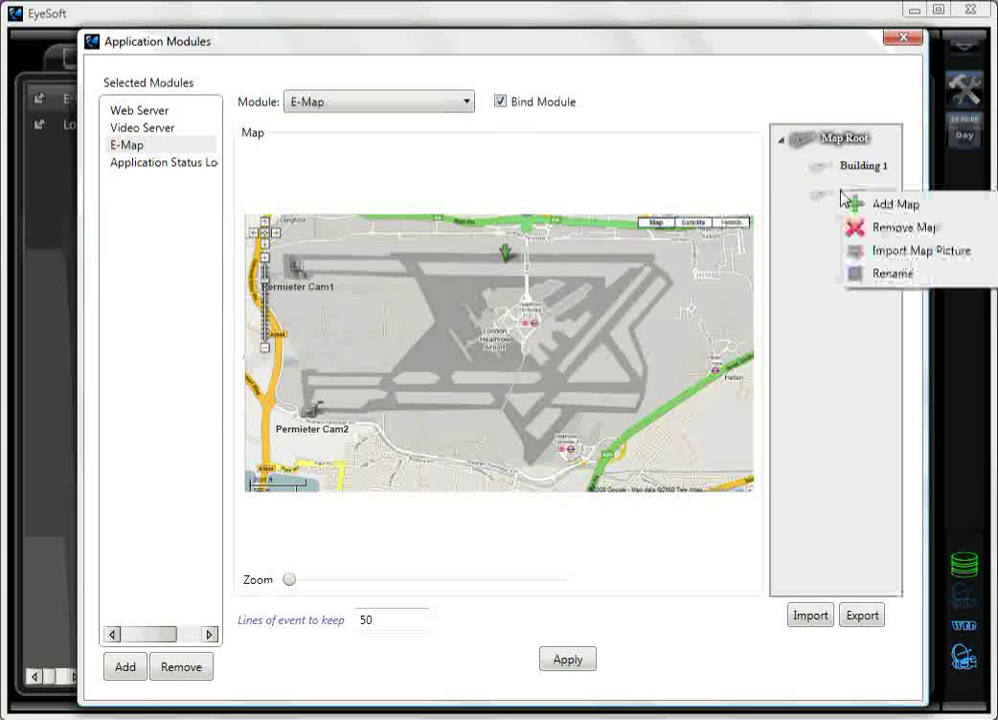
# Import map1.jpg from the Desktop as the building1 map picture and display it.
pyautogui.click(877, 252)
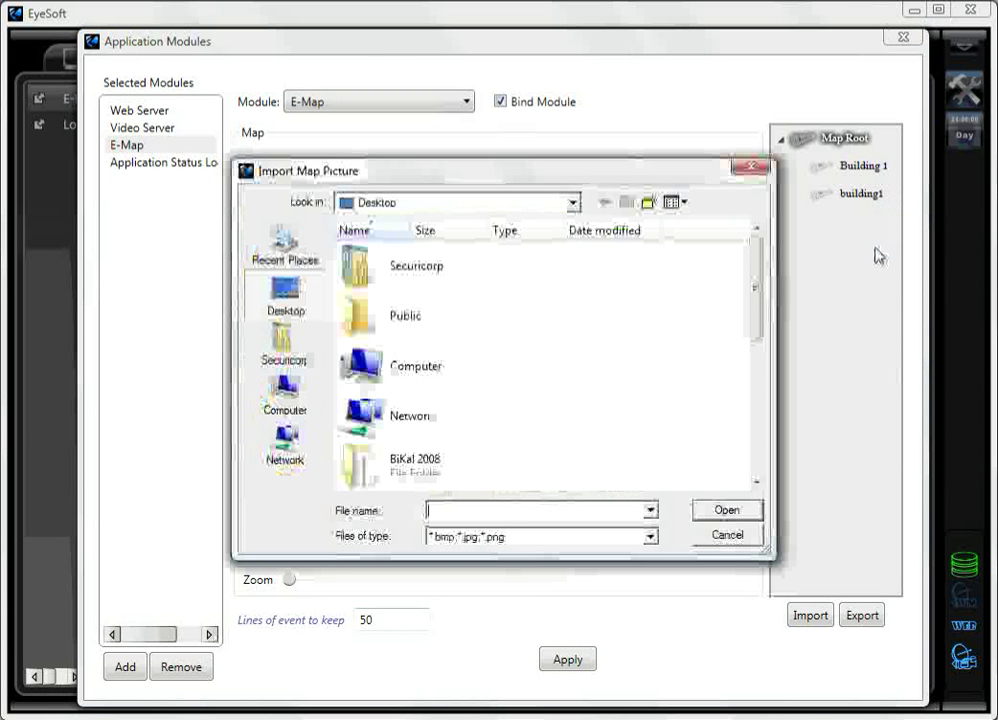
pyautogui.moveTo(762, 272); pyautogui.dragTo(760, 365)
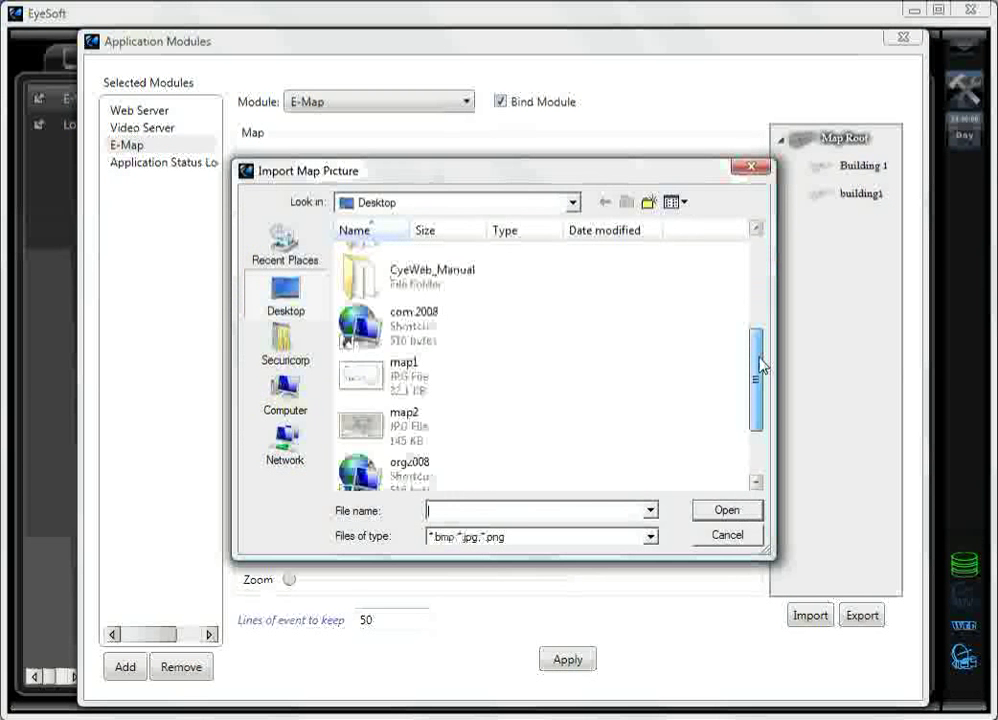
pyautogui.click(417, 388)
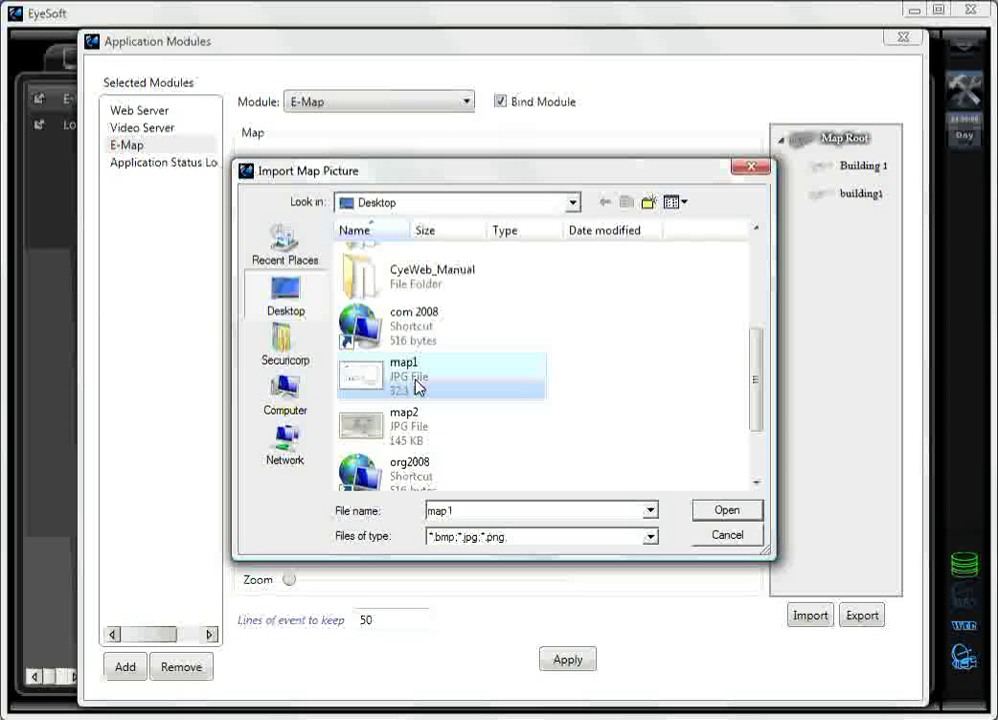
pyautogui.click(704, 511)
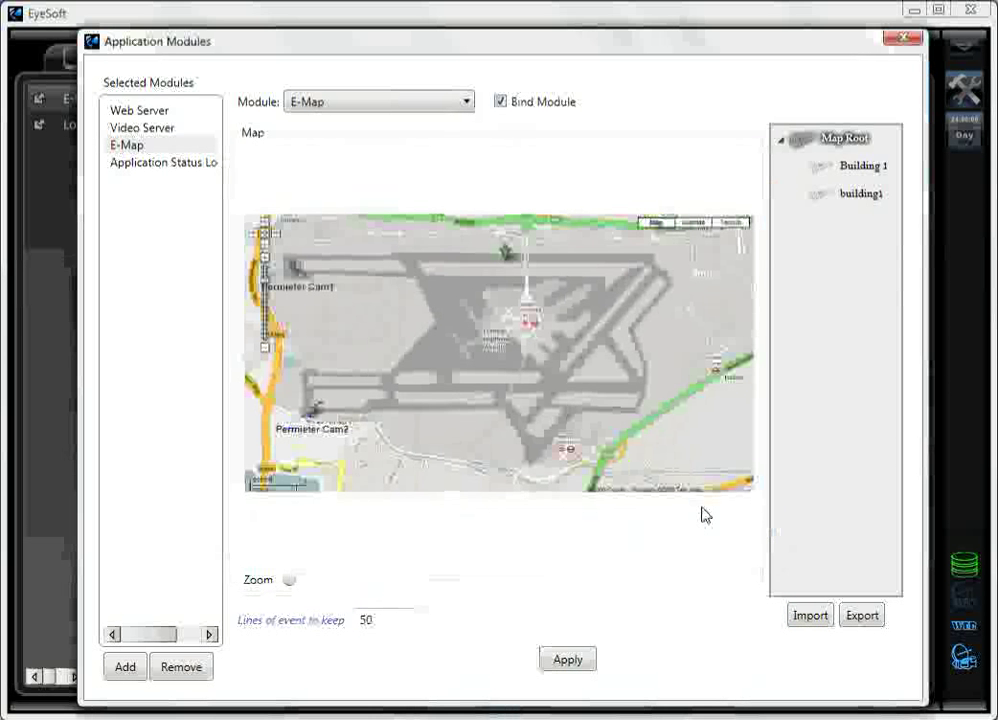
pyautogui.click(858, 196)
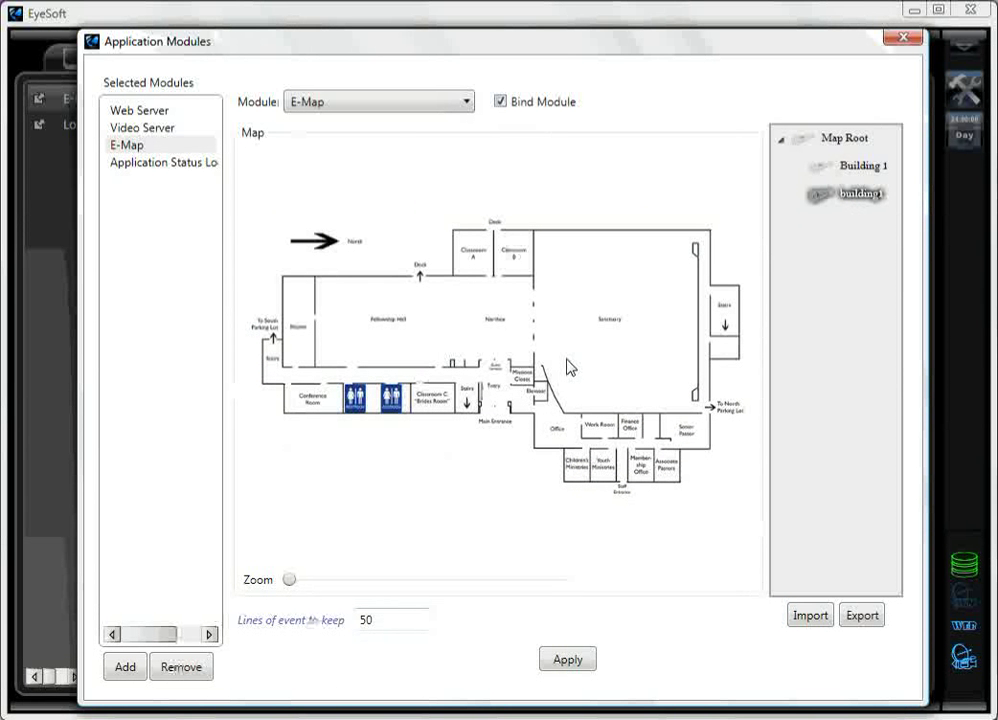
# Apply the E-Map settings and close the Application Modules and Configuration windows.
pyautogui.click(556, 662)
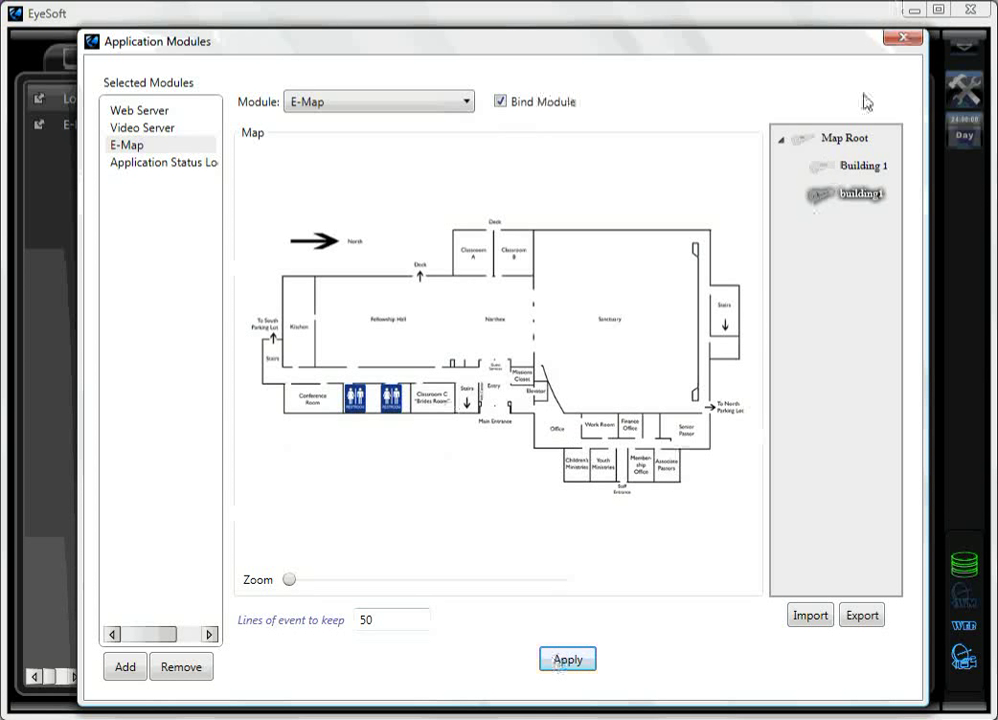
pyautogui.click(902, 39)
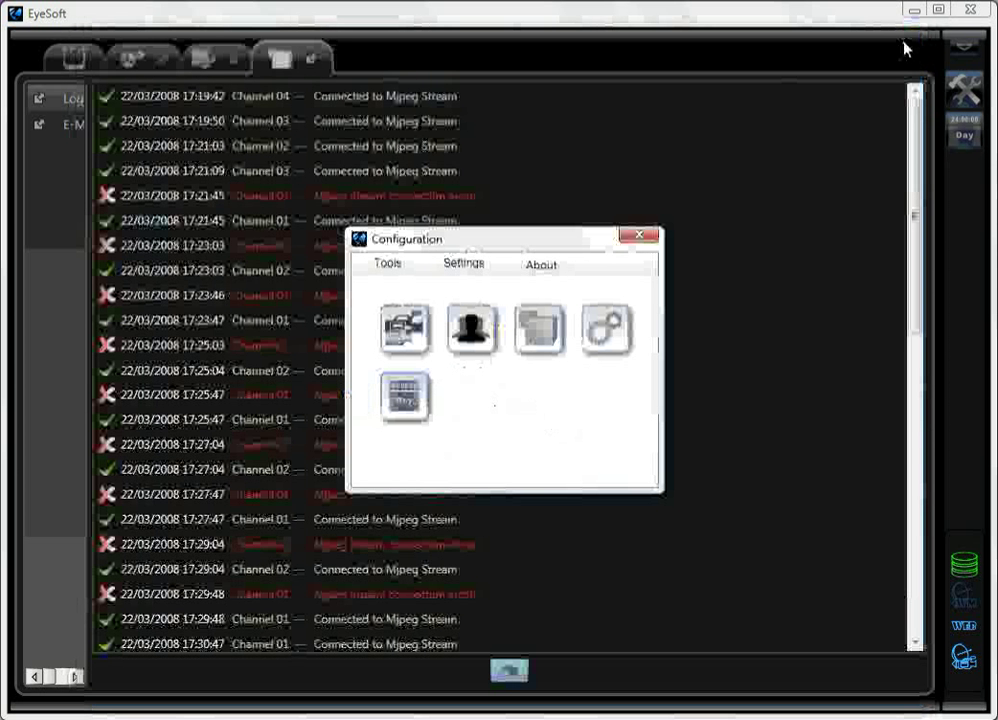
pyautogui.click(639, 235)
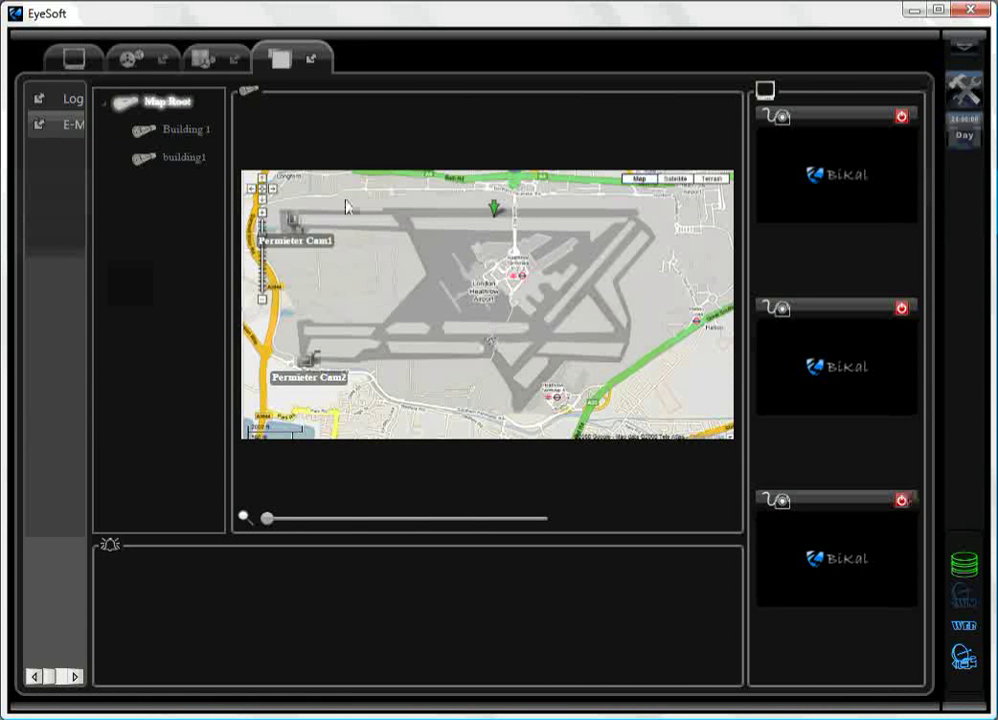
# Show the building1 floor plan and widen the map panel by dragging the splitter left.
pyautogui.click(180, 166)
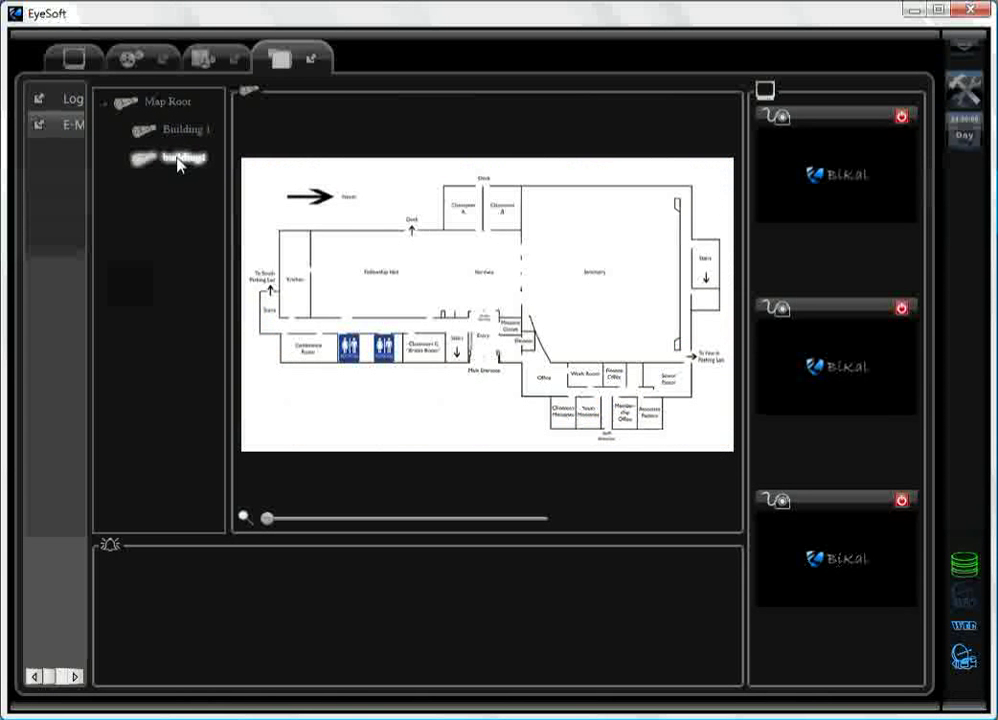
pyautogui.moveTo(225, 202); pyautogui.dragTo(138, 205)
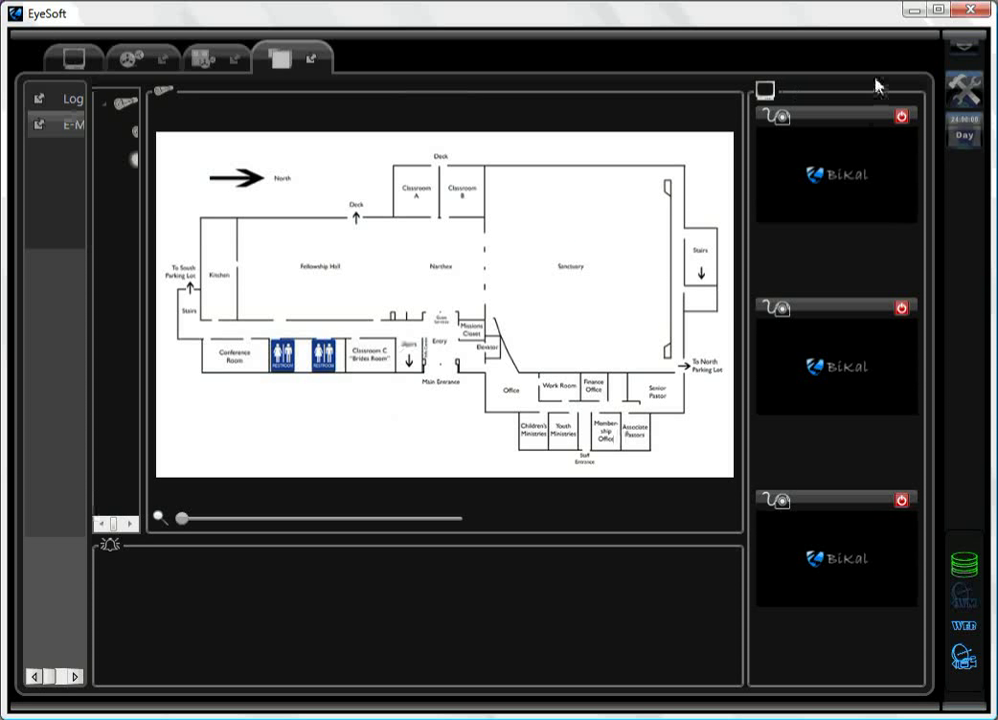
pyautogui.click(963, 88)
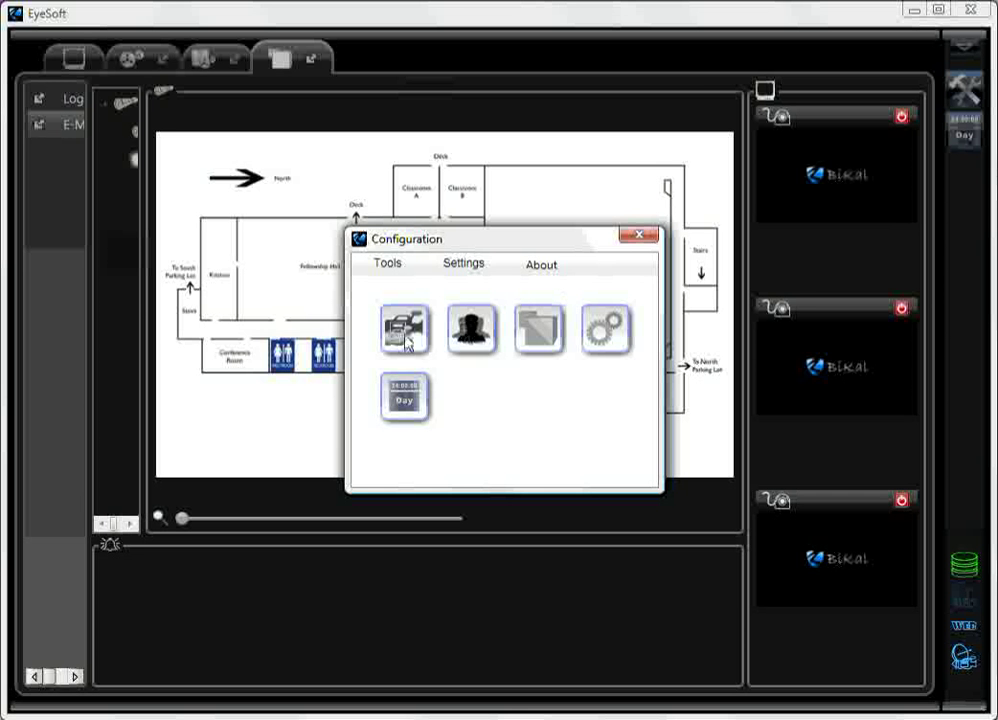
# Return to the E-Map module's building1 floor plan and right-click it for facility options.
pyautogui.click(545, 326)
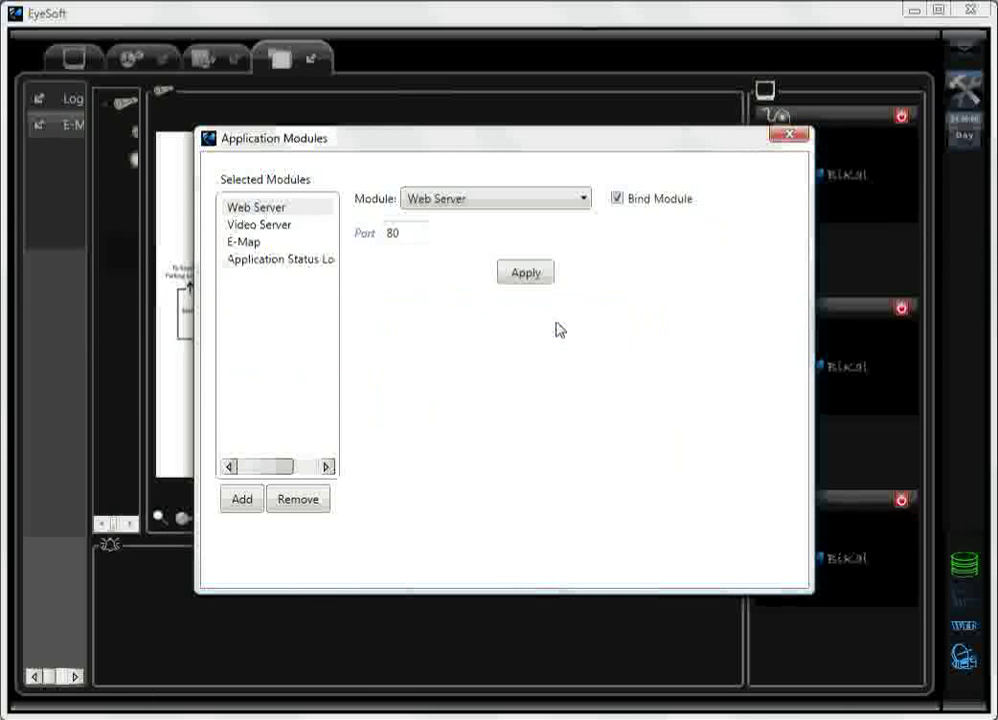
pyautogui.click(280, 244)
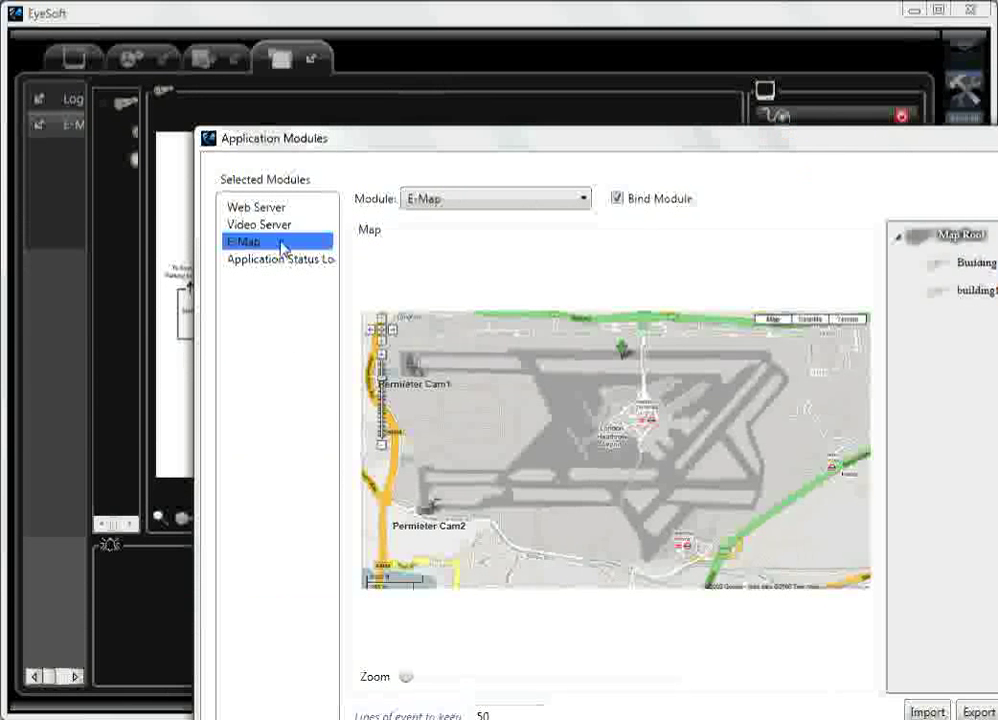
pyautogui.moveTo(483, 155); pyautogui.dragTo(365, 70)
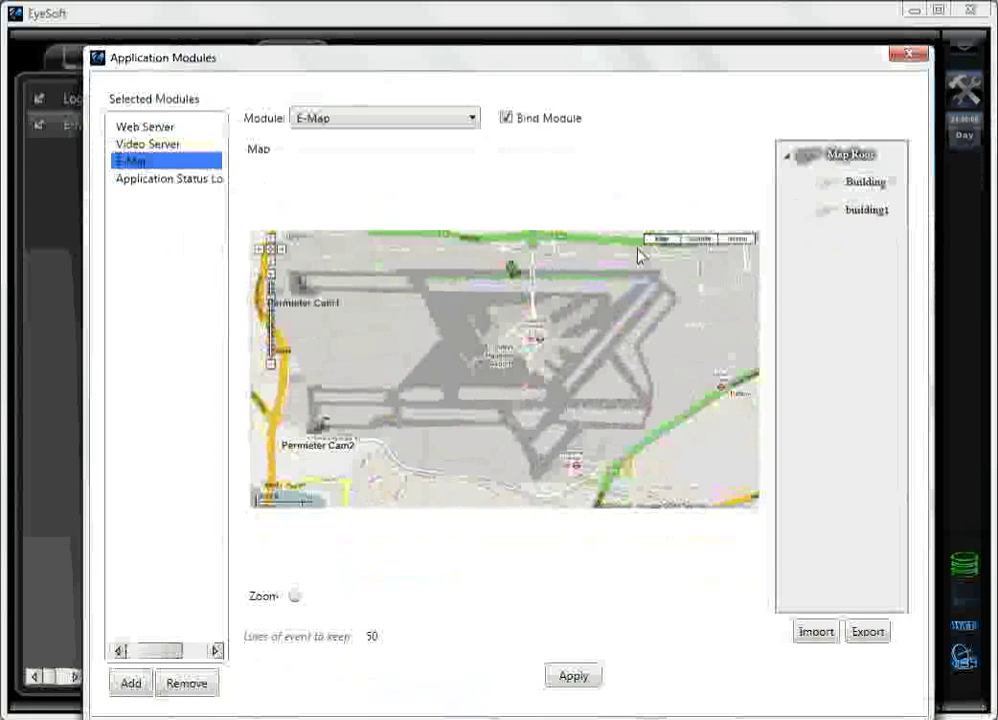
pyautogui.click(855, 211)
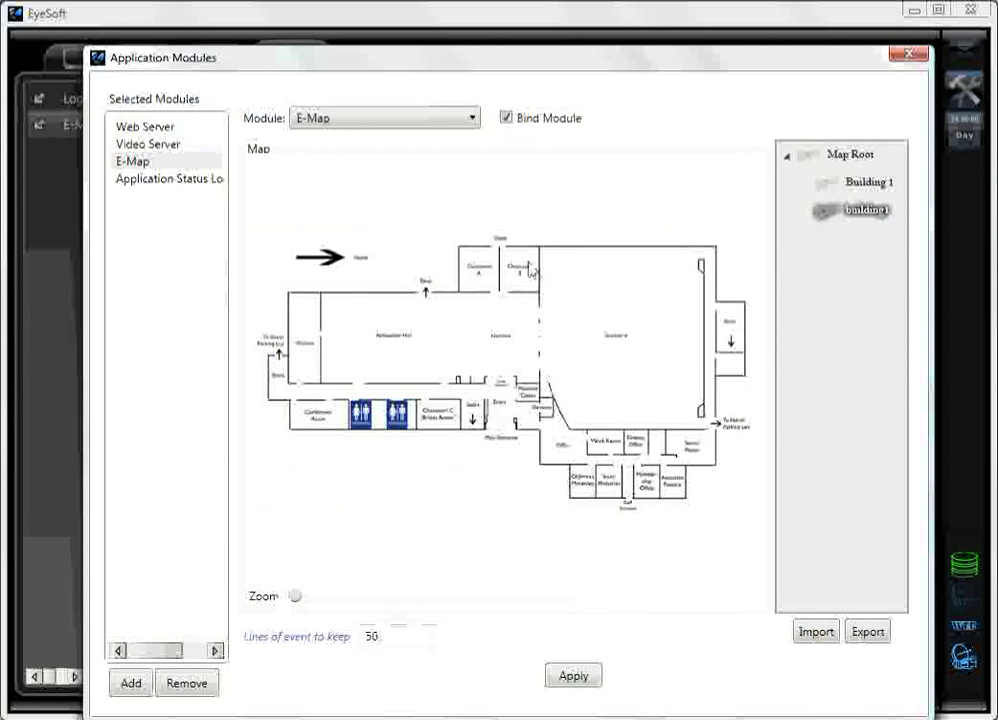
pyautogui.rightClick(459, 293)
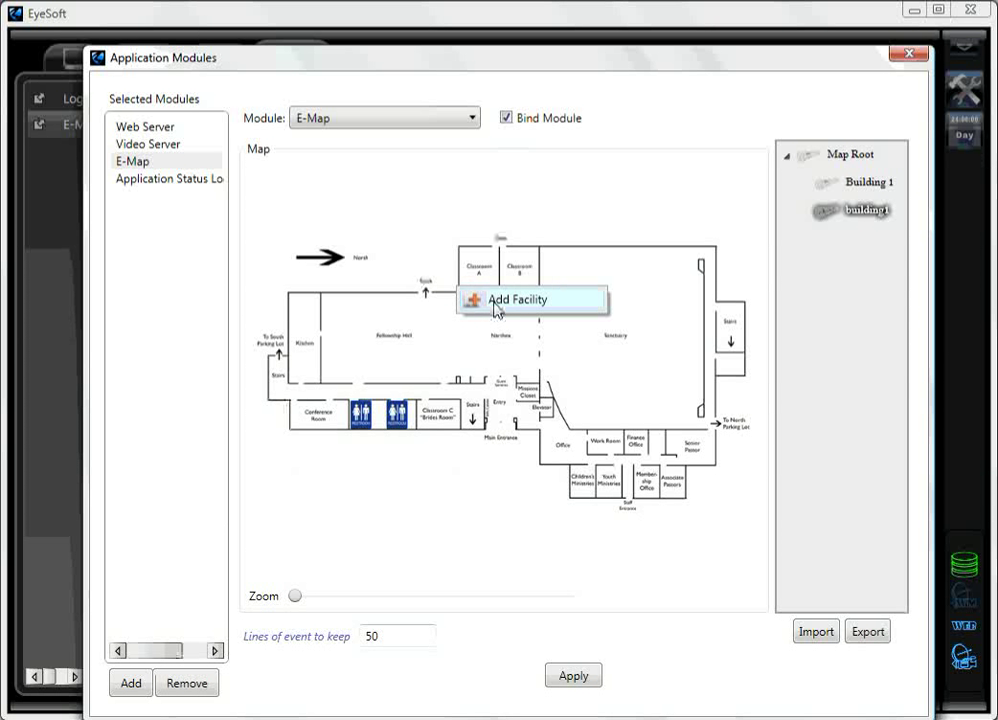
# Add a facility on channel 1 named Cam1 with the description Hallway.
pyautogui.click(497, 300)
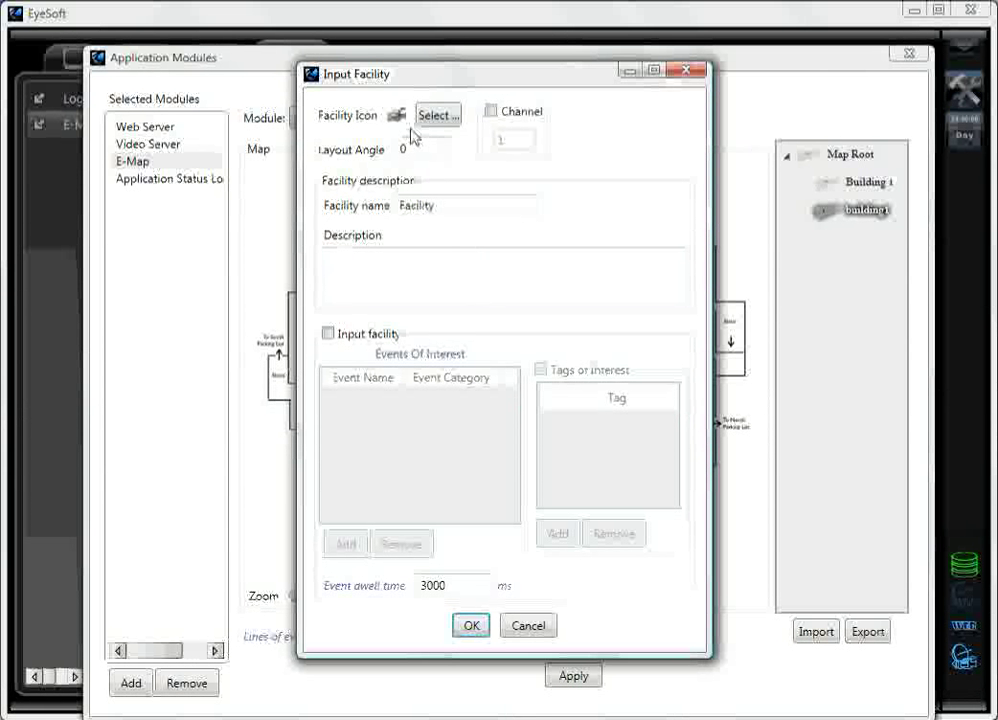
pyautogui.click(491, 113)
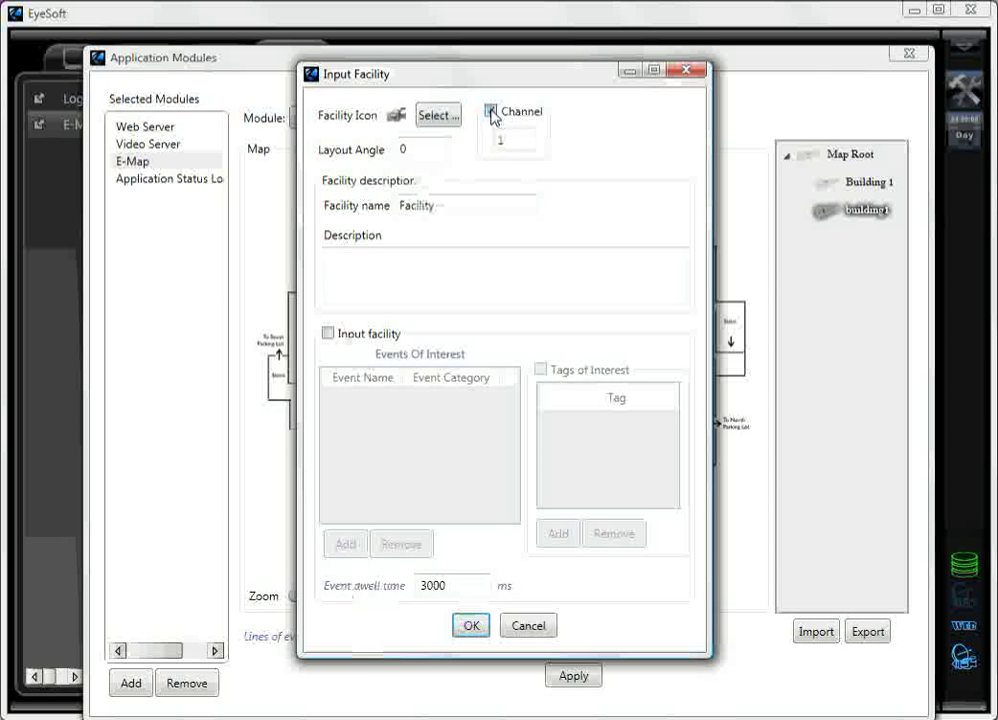
pyautogui.click(412, 146)
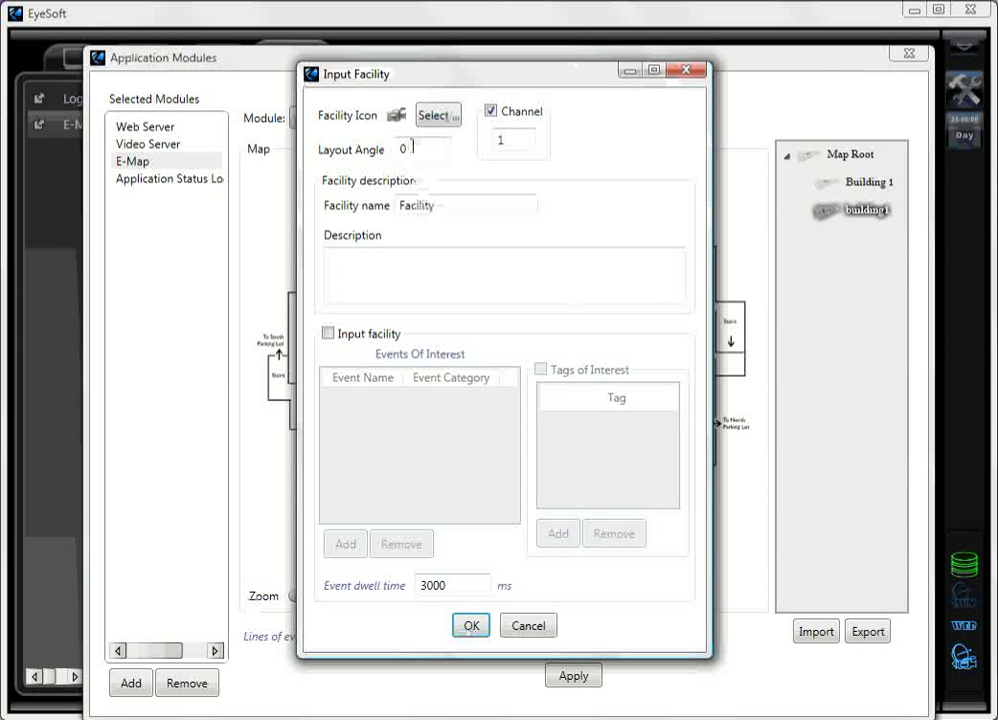
pyautogui.click(417, 207)
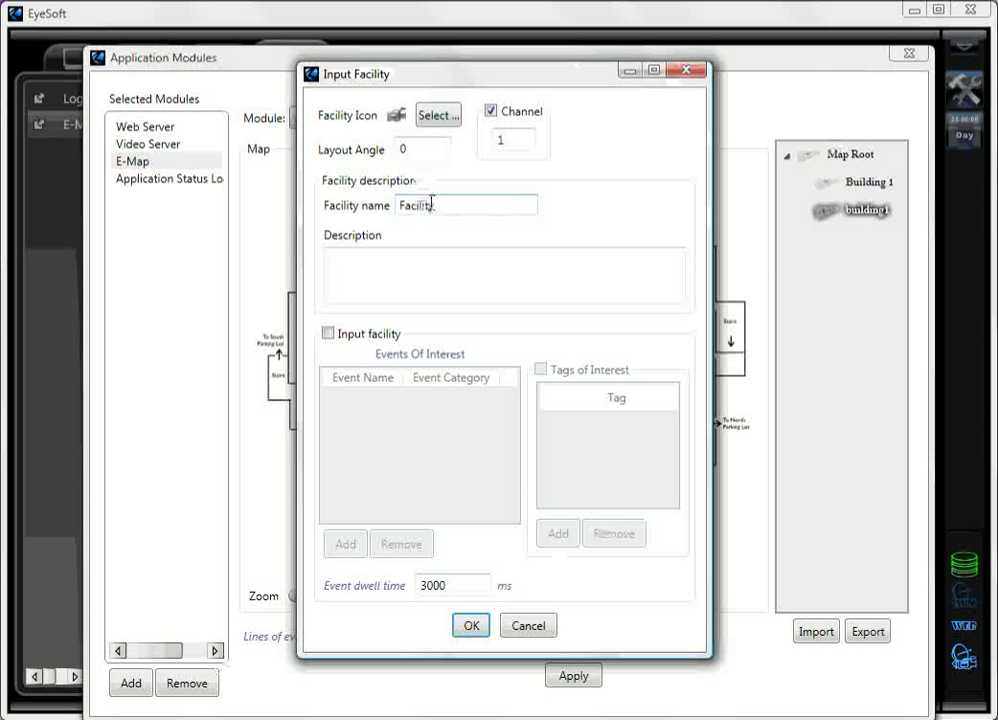
pyautogui.moveTo(441, 205); pyautogui.dragTo(388, 218)
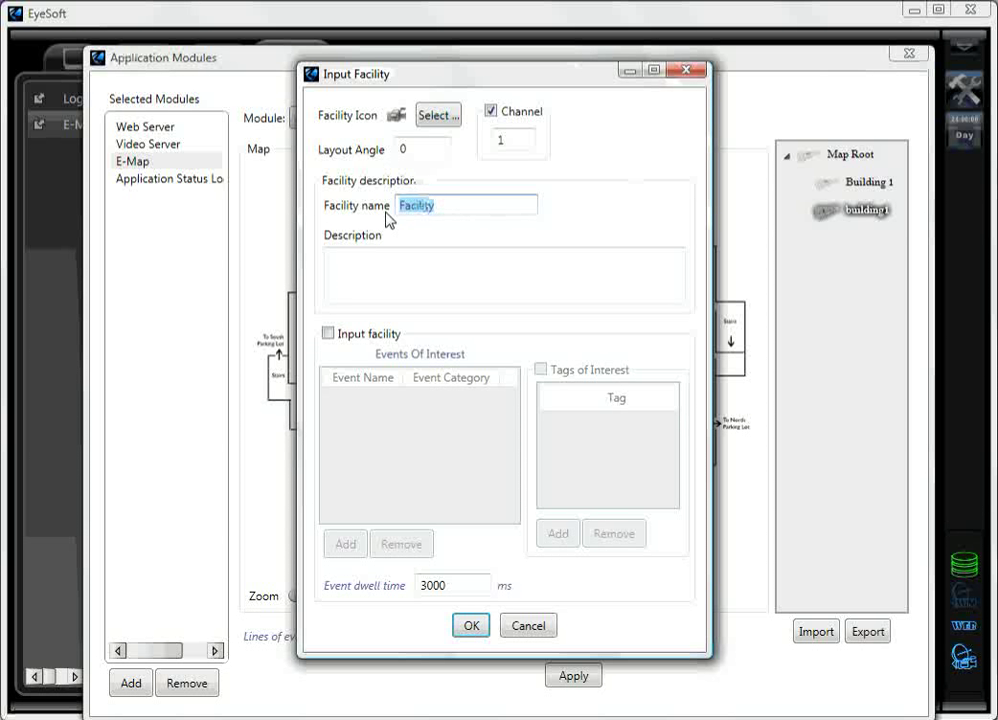
pyautogui.write('Cam1')
pyautogui.click(384, 270)
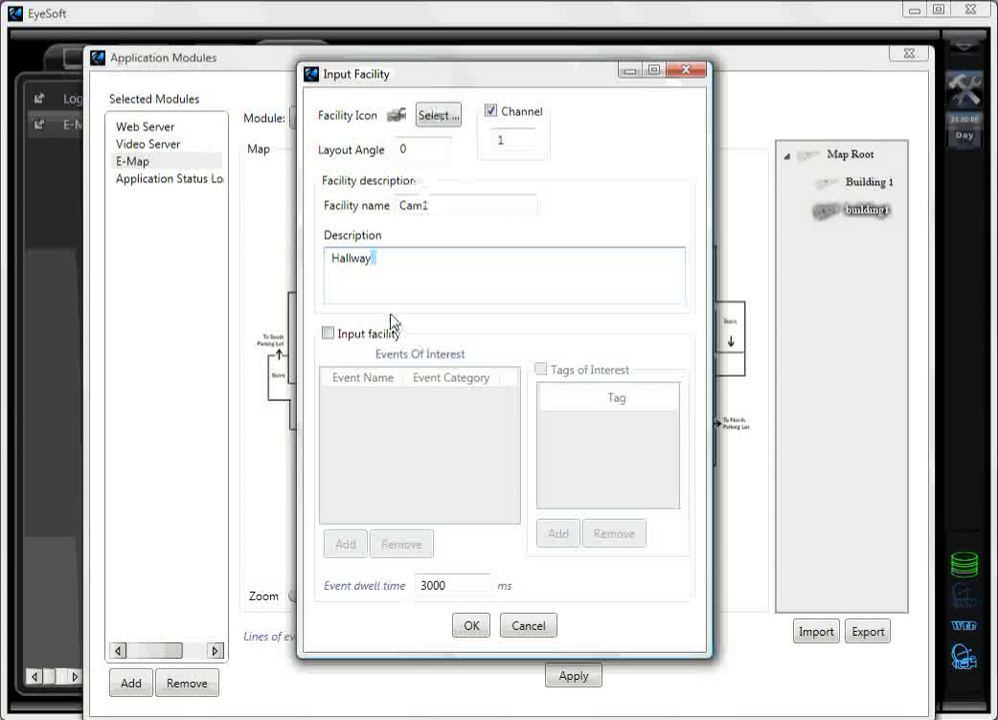
# Make Cam1 an input facility with no events and place it near Classroom A.
pyautogui.click(328, 334)
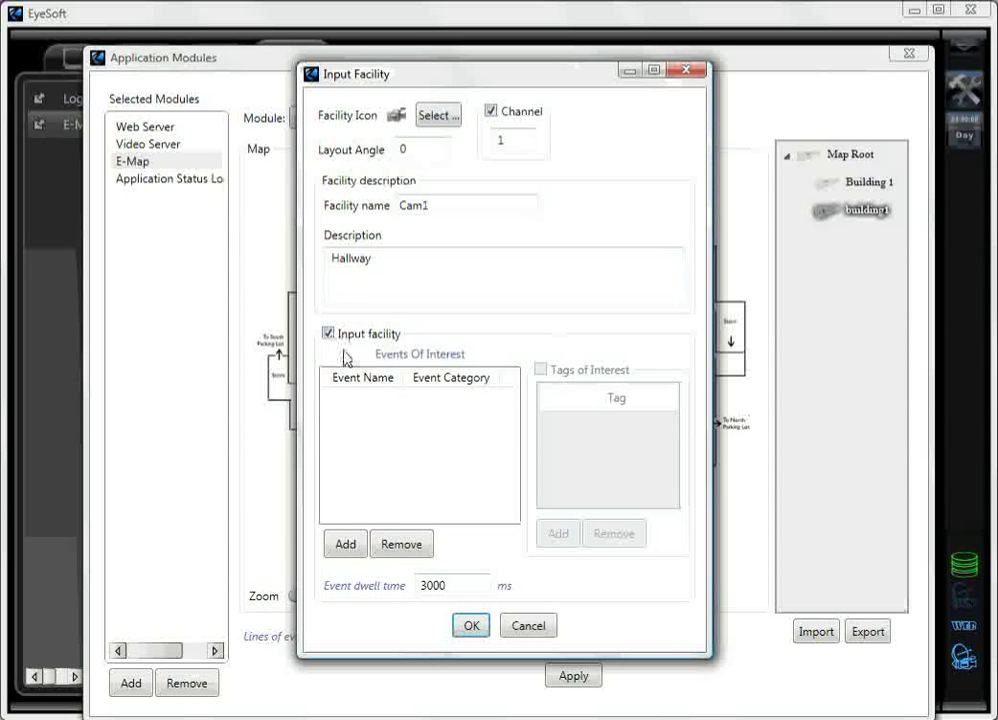
pyautogui.click(345, 543)
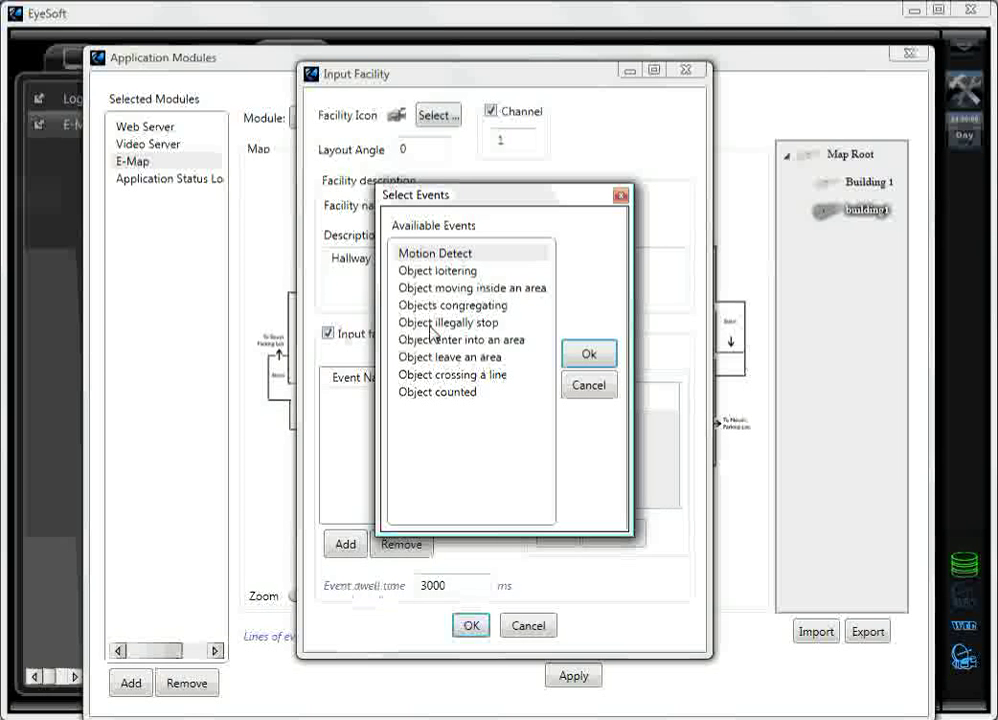
pyautogui.click(595, 390)
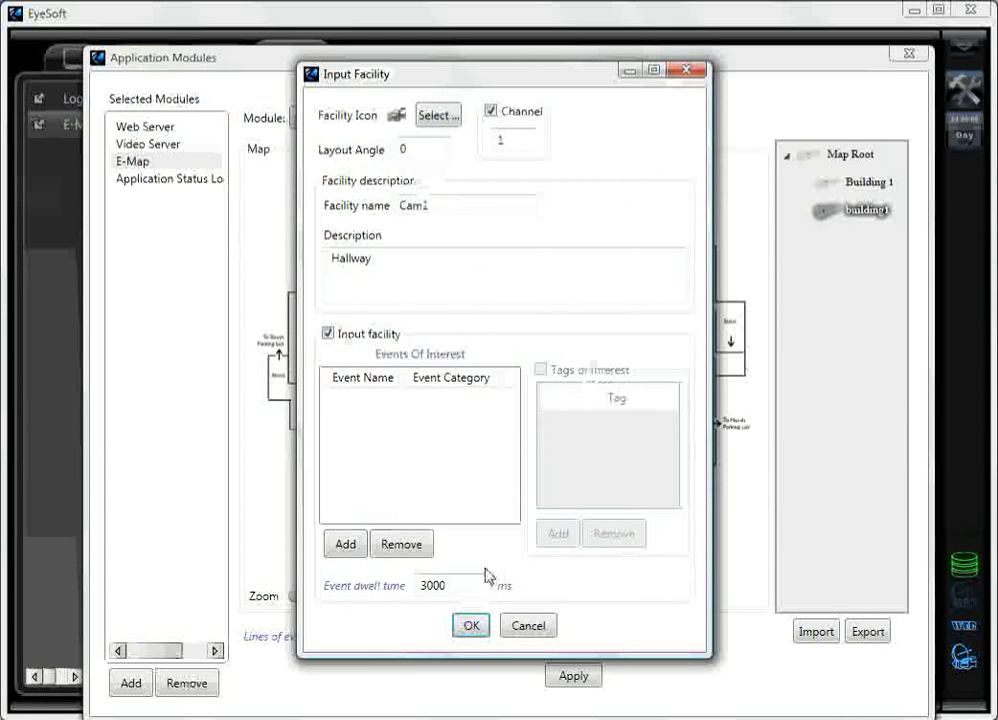
pyautogui.click(470, 627)
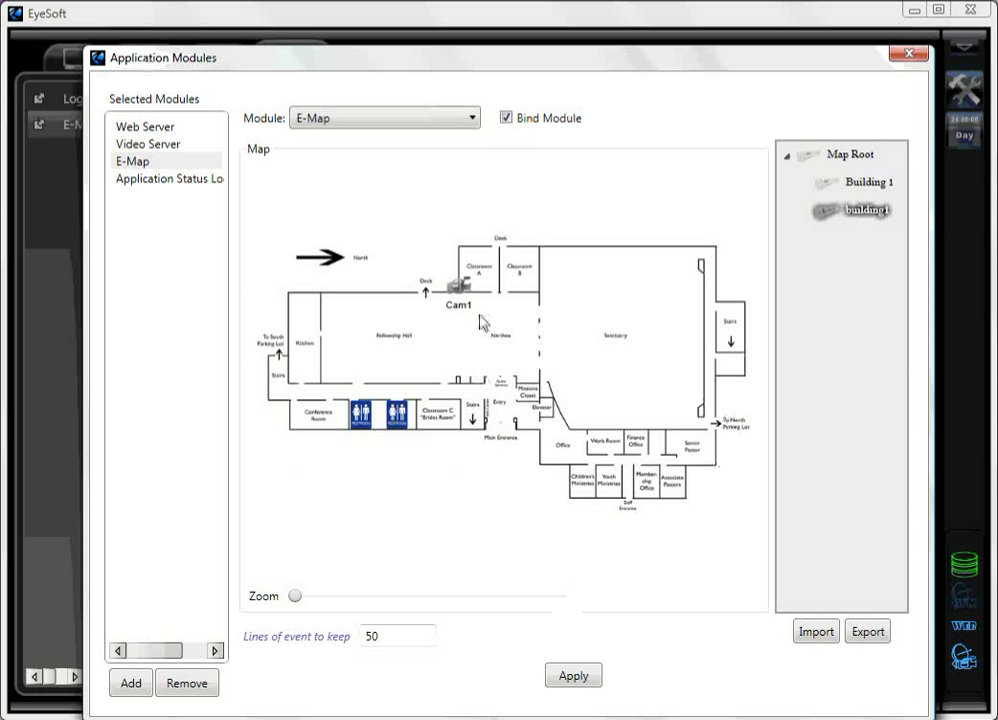
# Apply the map configuration, close both configuration windows, and switch to the live E-Map view.
pyautogui.click(573, 678)
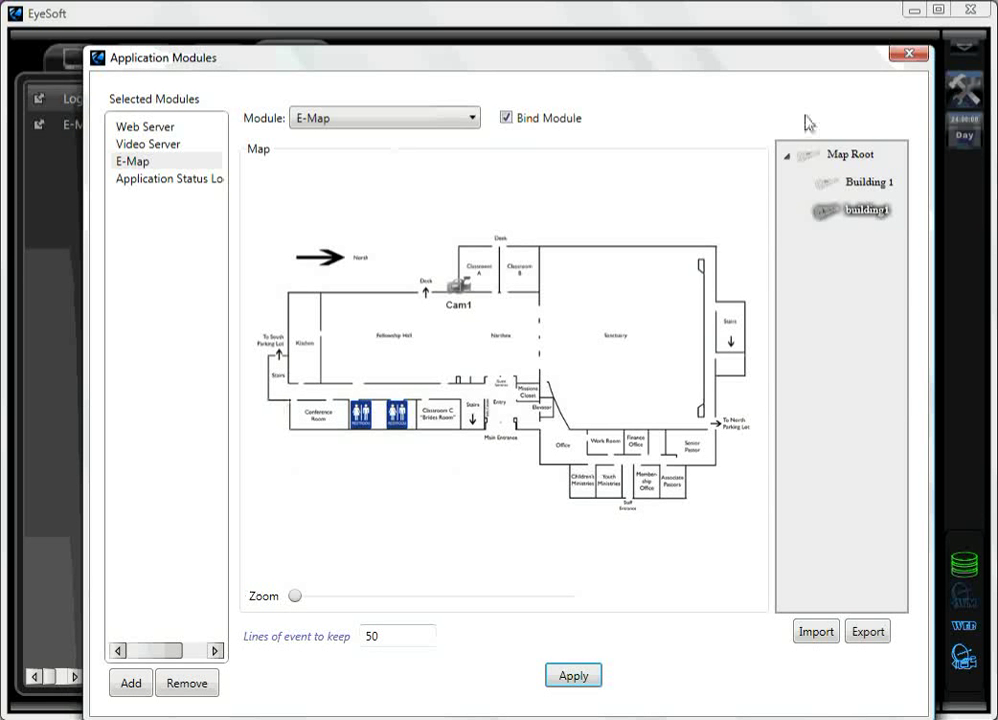
pyautogui.click(909, 54)
pyautogui.click(644, 234)
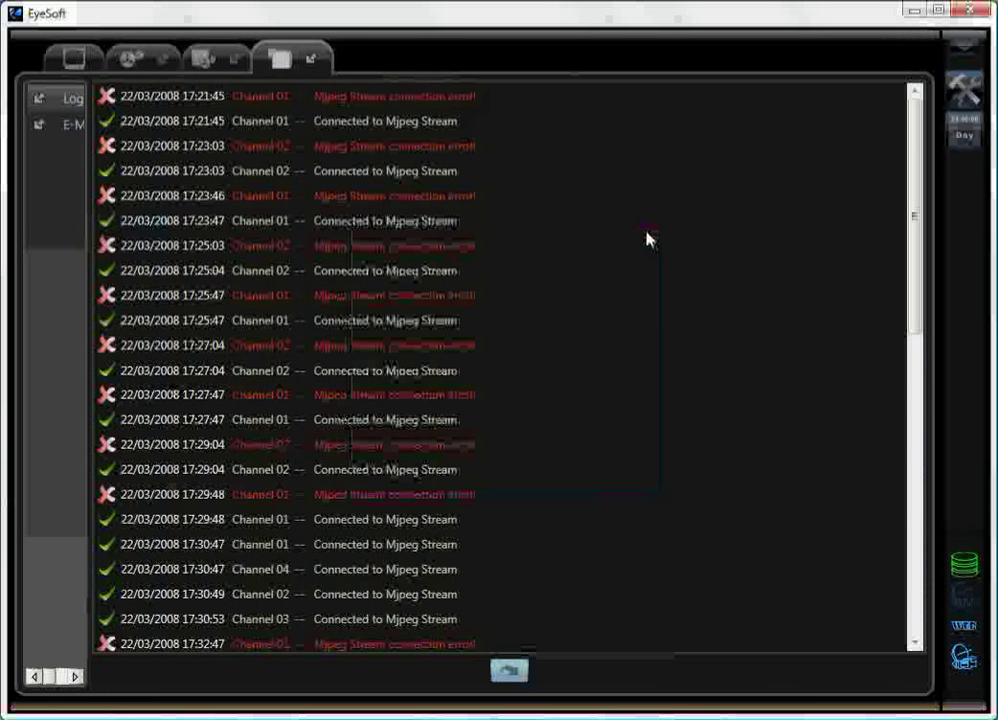
pyautogui.click(58, 128)
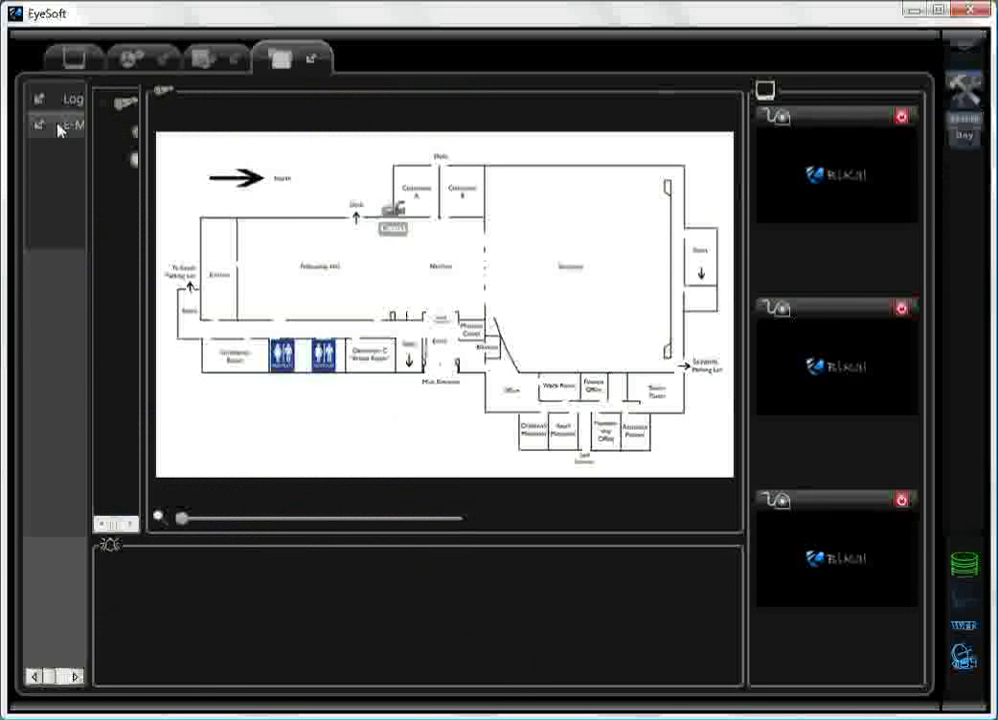
# Play Cam1's feed in viewer panel 1 and drag the splitter left to widen the camera panels.
pyautogui.click(398, 220)
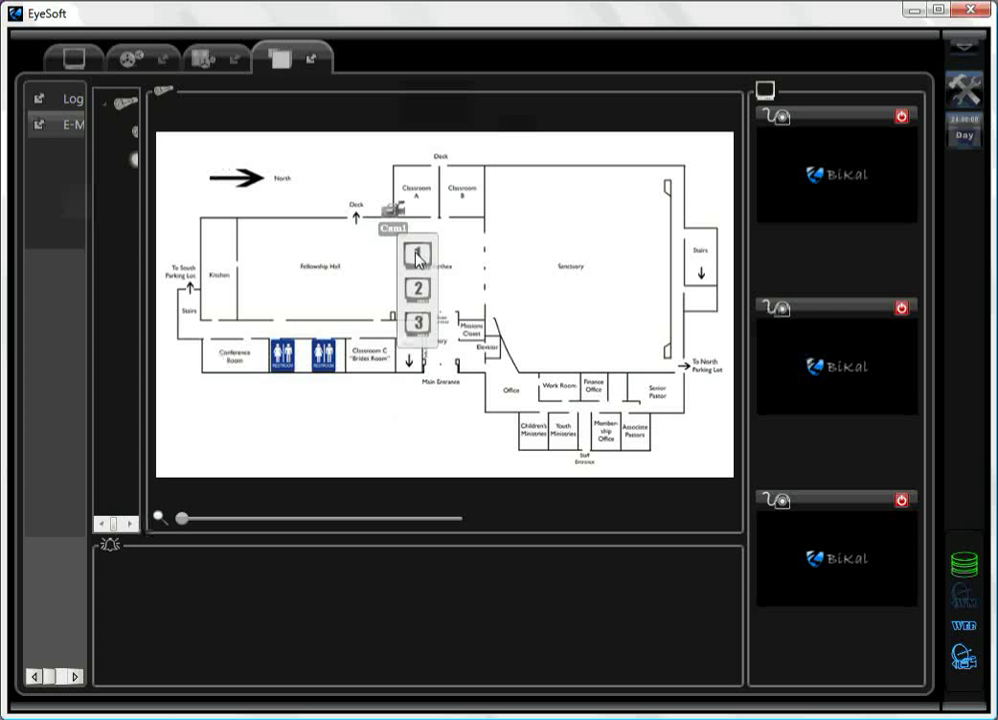
pyautogui.click(418, 256)
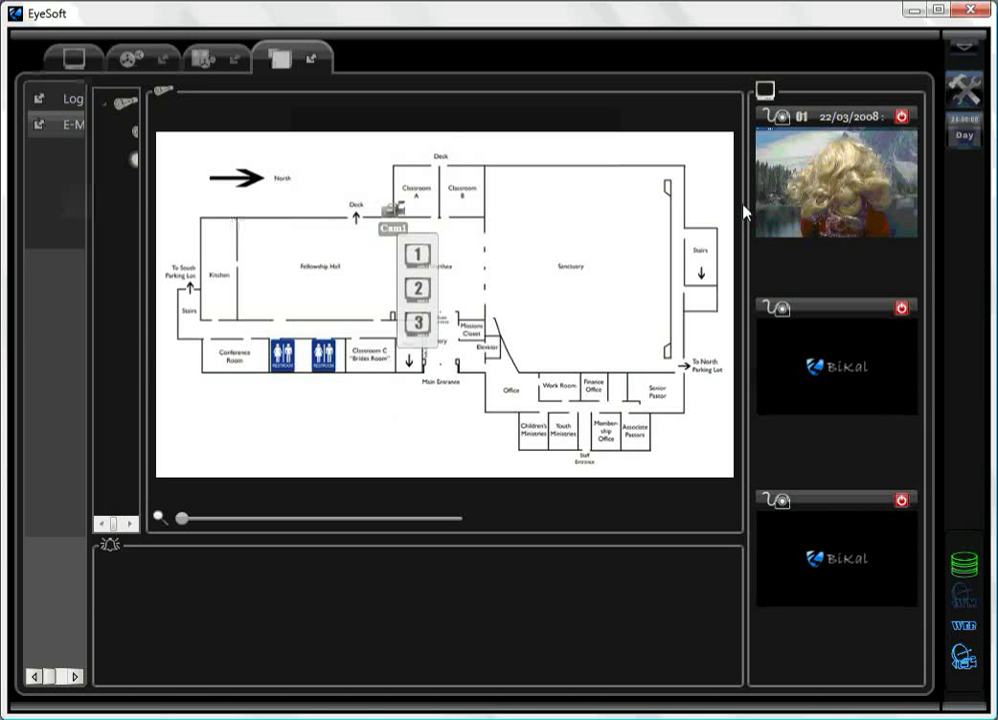
pyautogui.moveTo(751, 241); pyautogui.dragTo(581, 287)
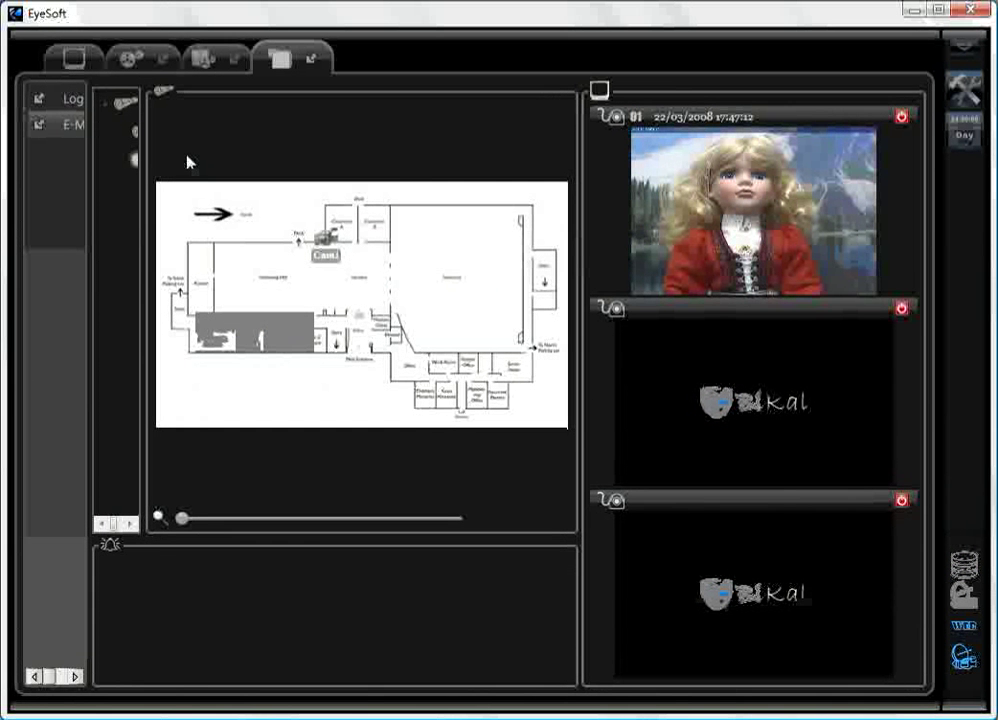
# Switch to the Heathrow airport map, zoom in, and send Perimeter Cam2 to viewer panel 2.
pyautogui.click(124, 105)
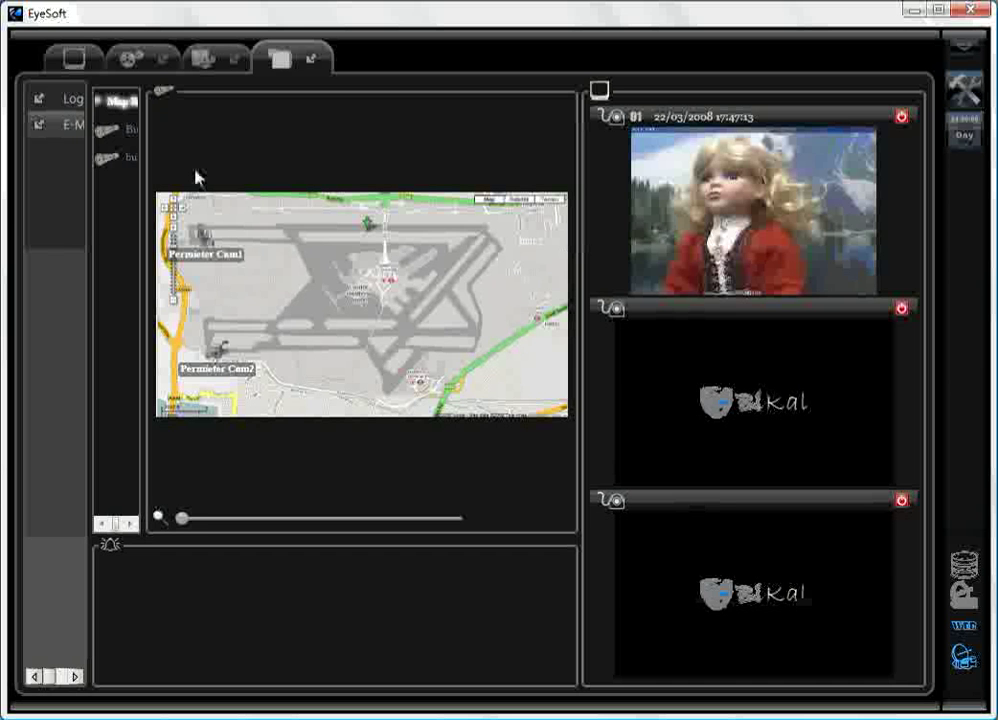
pyautogui.moveTo(194, 519); pyautogui.dragTo(350, 521)
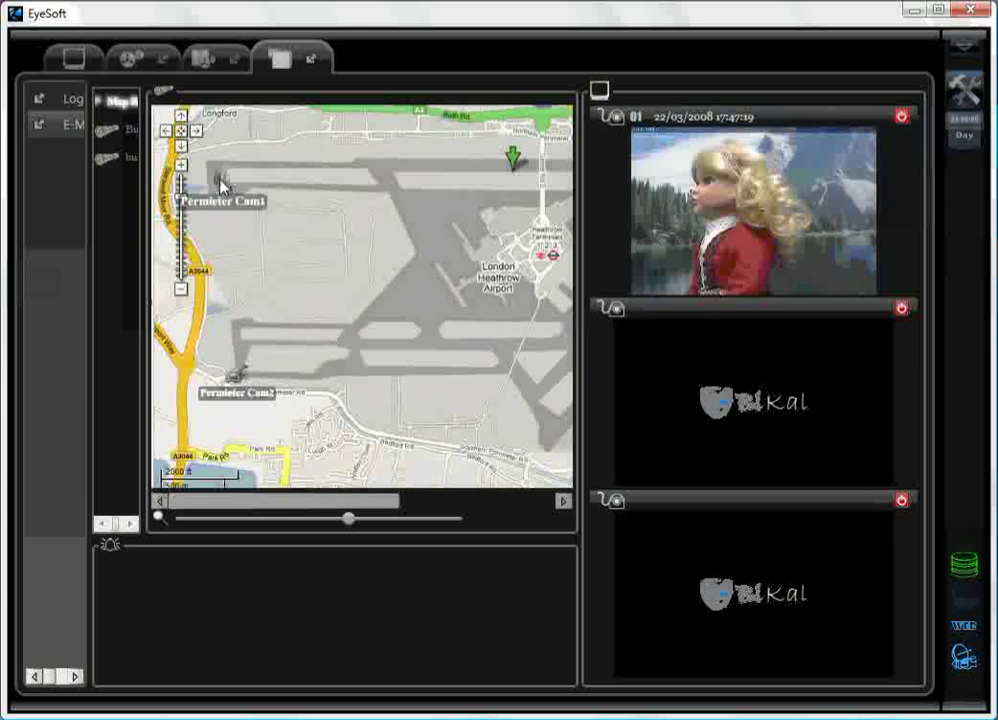
pyautogui.click(243, 385)
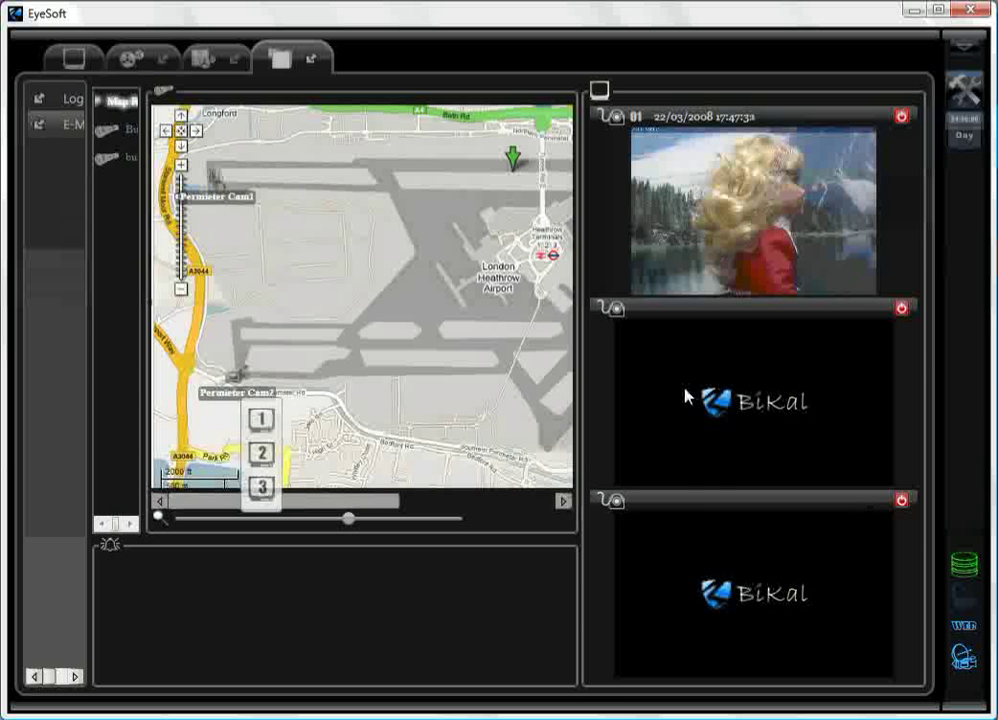
pyautogui.click(266, 458)
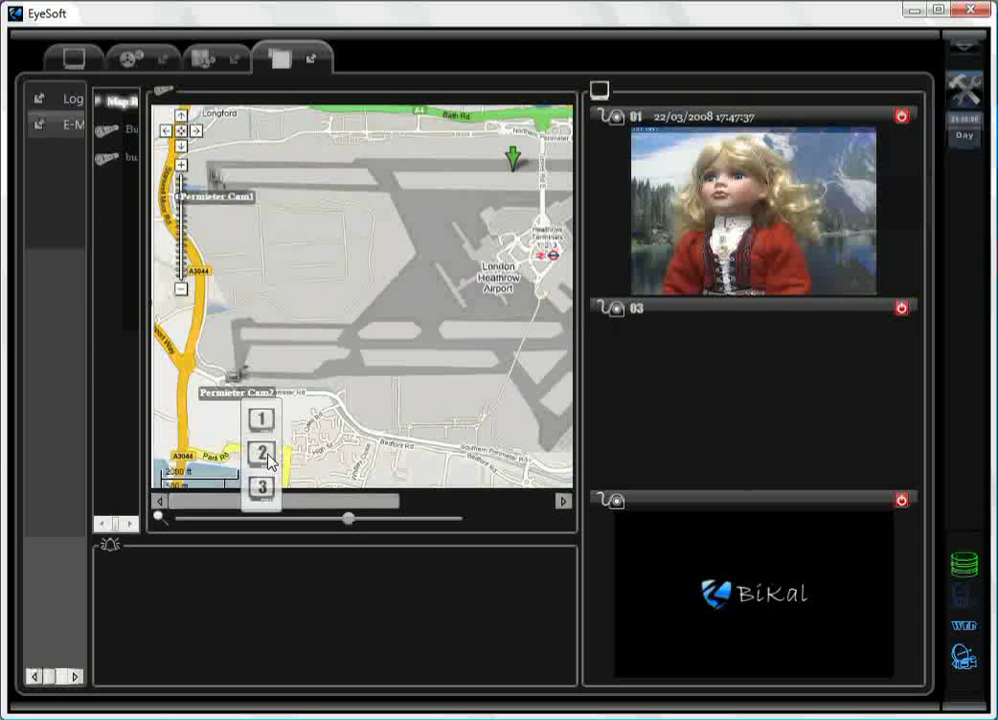
# Send Perimeter Cam1 to viewer panel 3 and detach the E-Map view into a floating window.
pyautogui.click(215, 190)
pyautogui.click(235, 288)
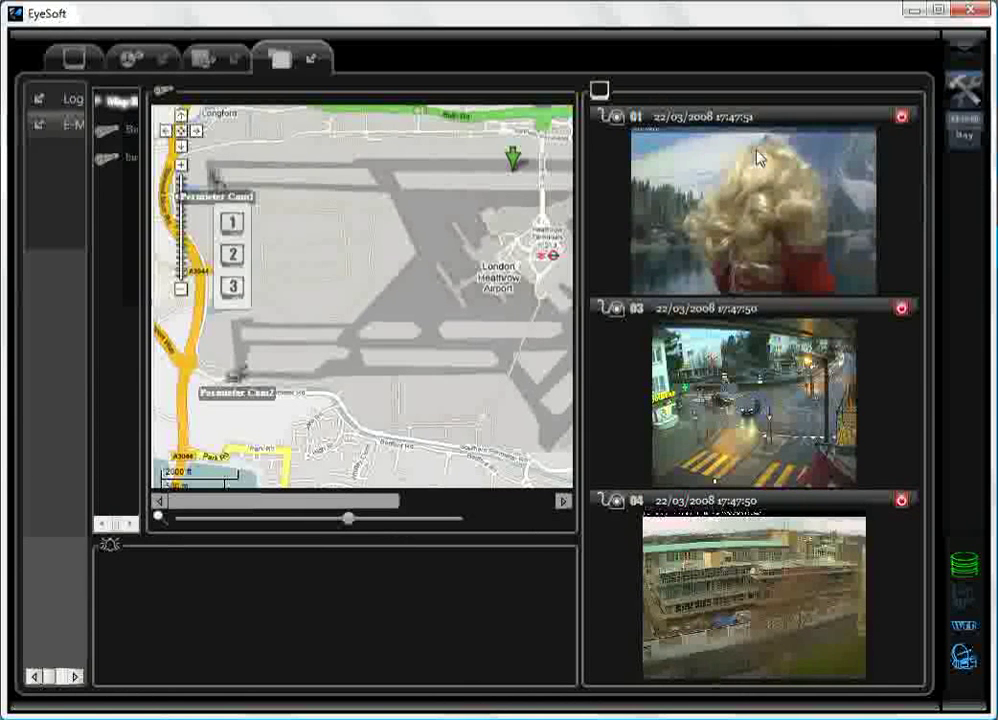
pyautogui.click(312, 62)
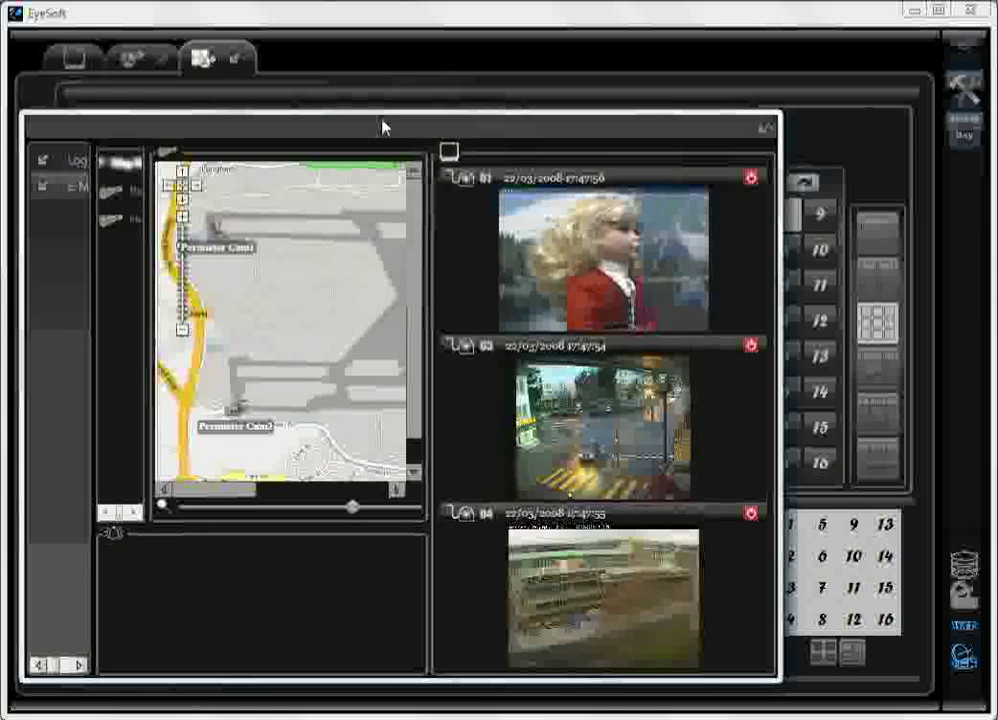
# Maximize and restore the floating E-Map window, then close it to reveal the nine-channel playback grid.
pyautogui.doubleClick(384, 127)
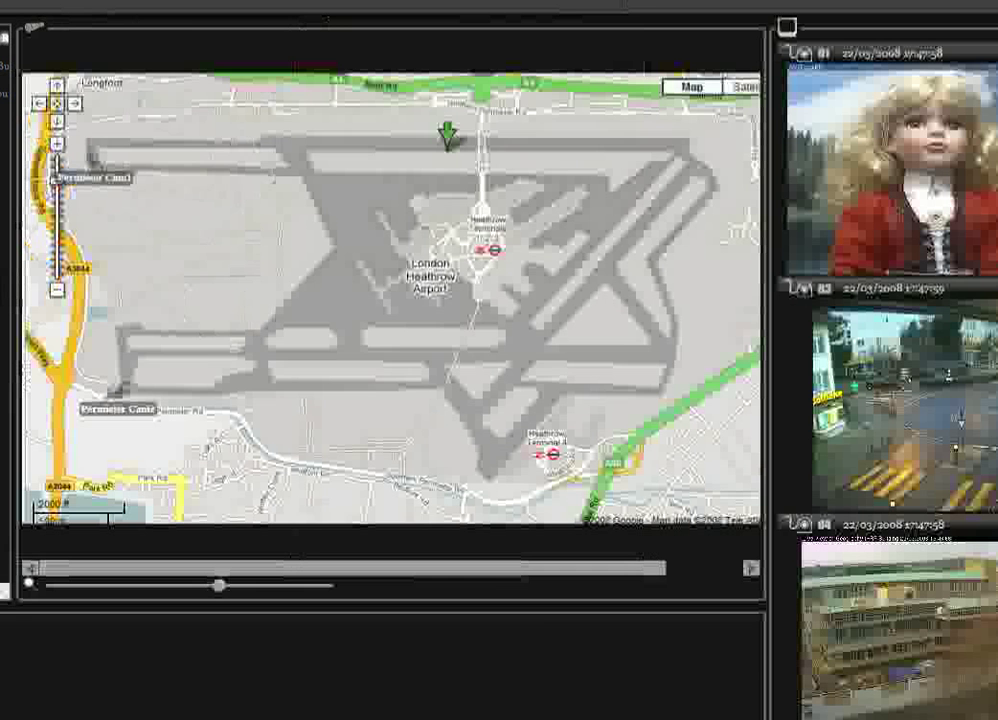
pyautogui.doubleClick(33, 25)
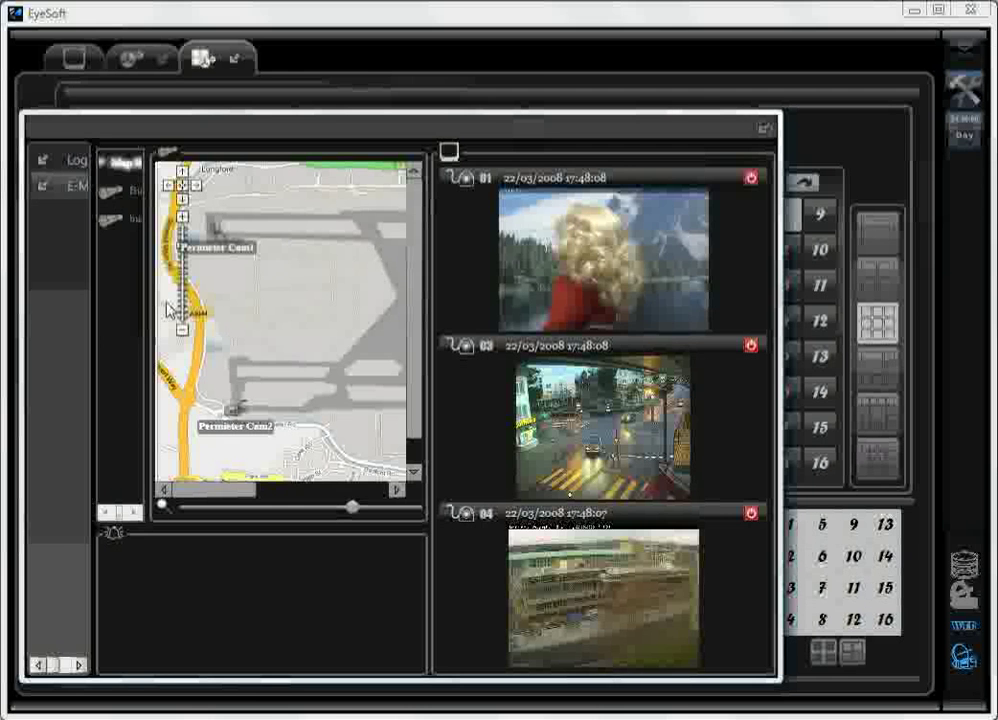
pyautogui.click(765, 129)
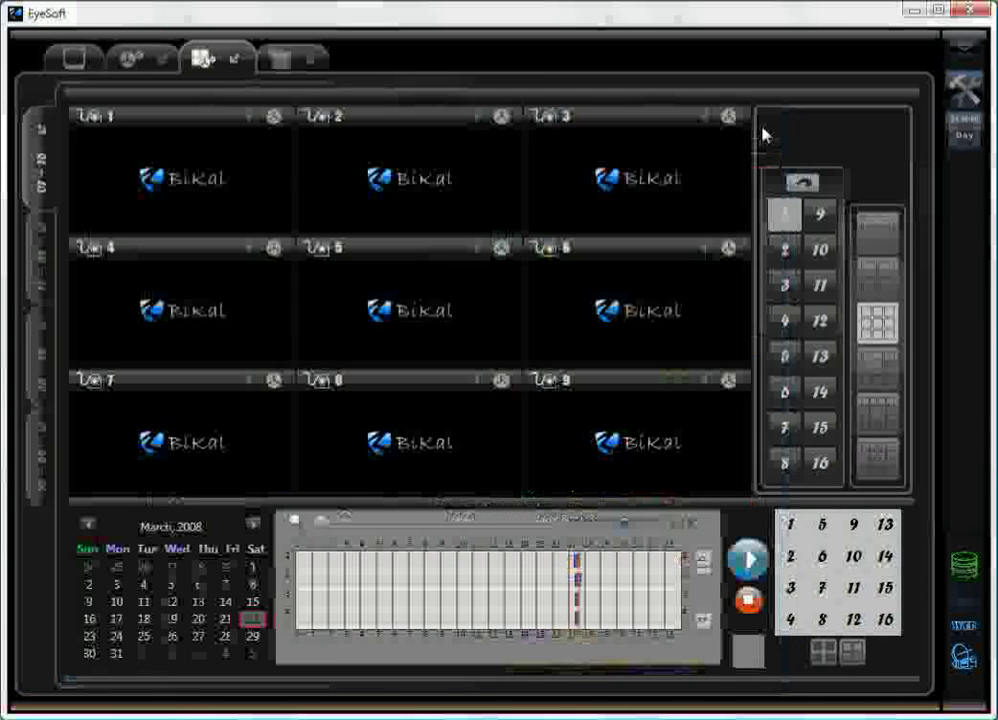
# Go back to the E-Map tab and stop the camera 04 feed in the third panel.
pyautogui.click(307, 61)
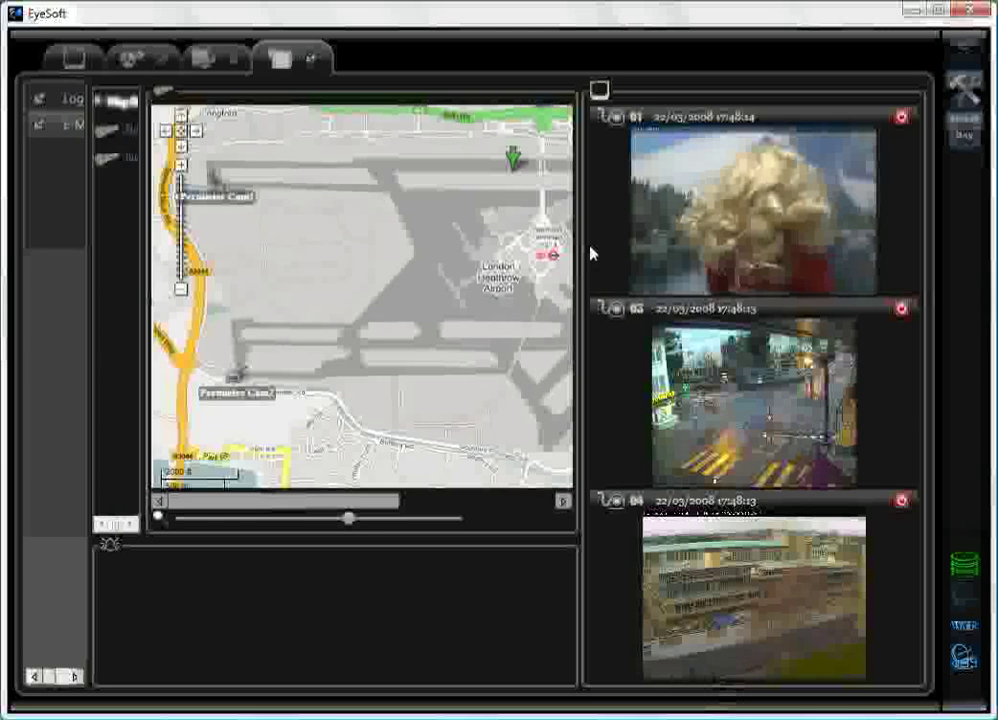
pyautogui.click(901, 501)
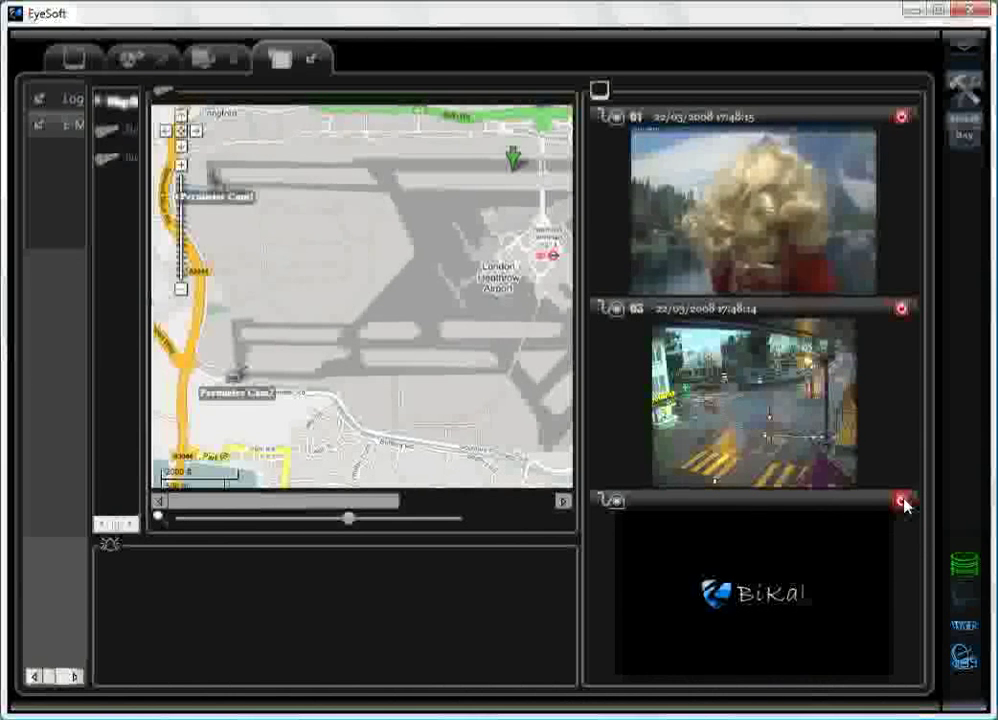